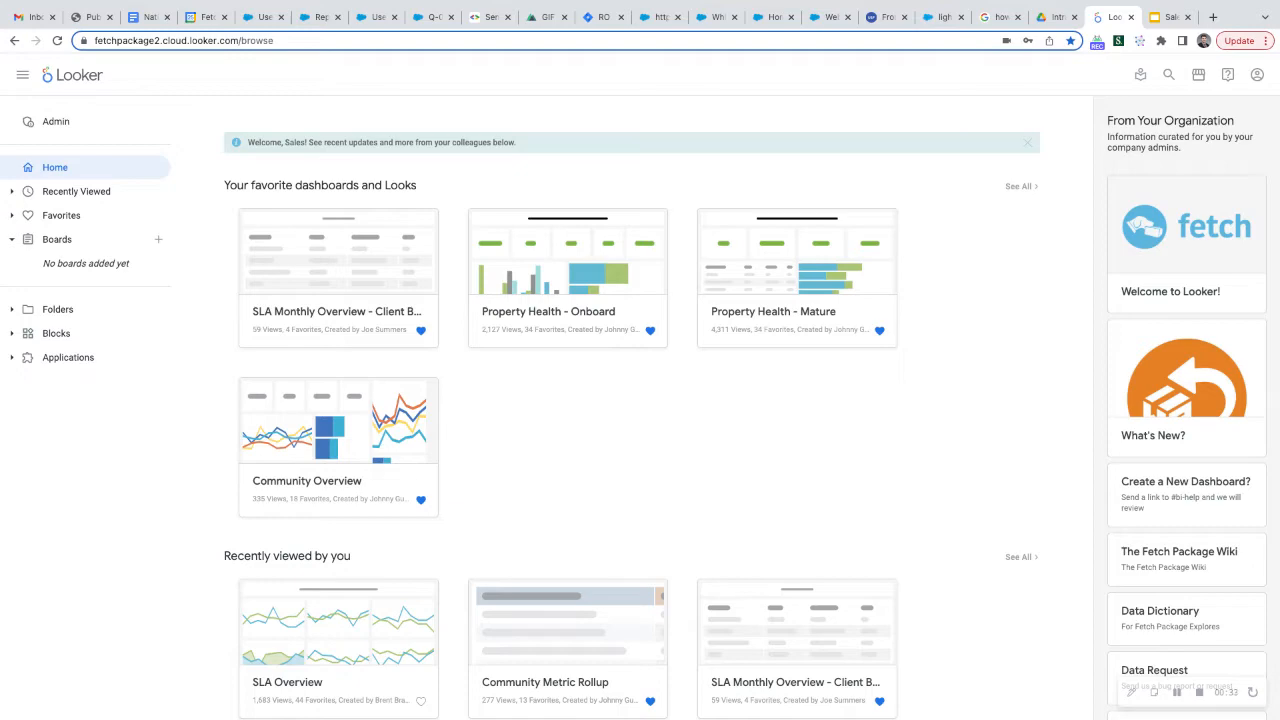
Switch to the Sales Looker Training Q2 2022 presentation and highlight the login credential lines on the Logging into Looker slide
left_click(1157, 19)
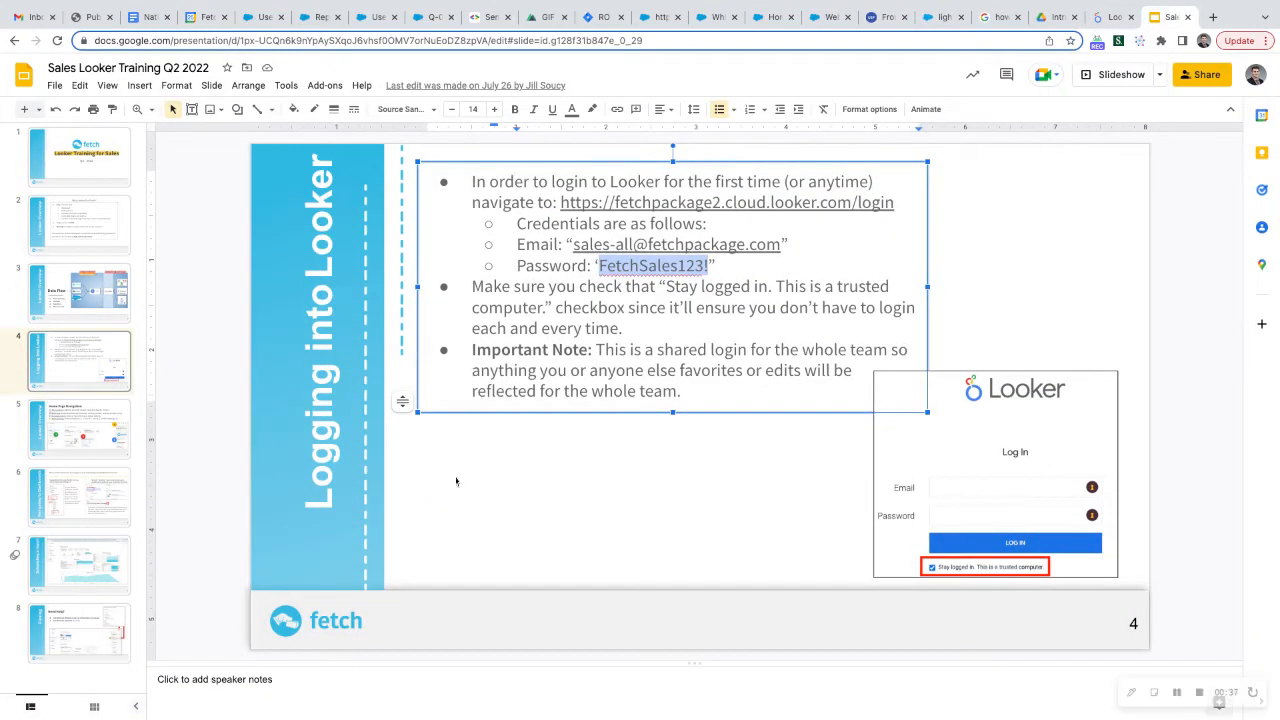
left_click(492, 487)
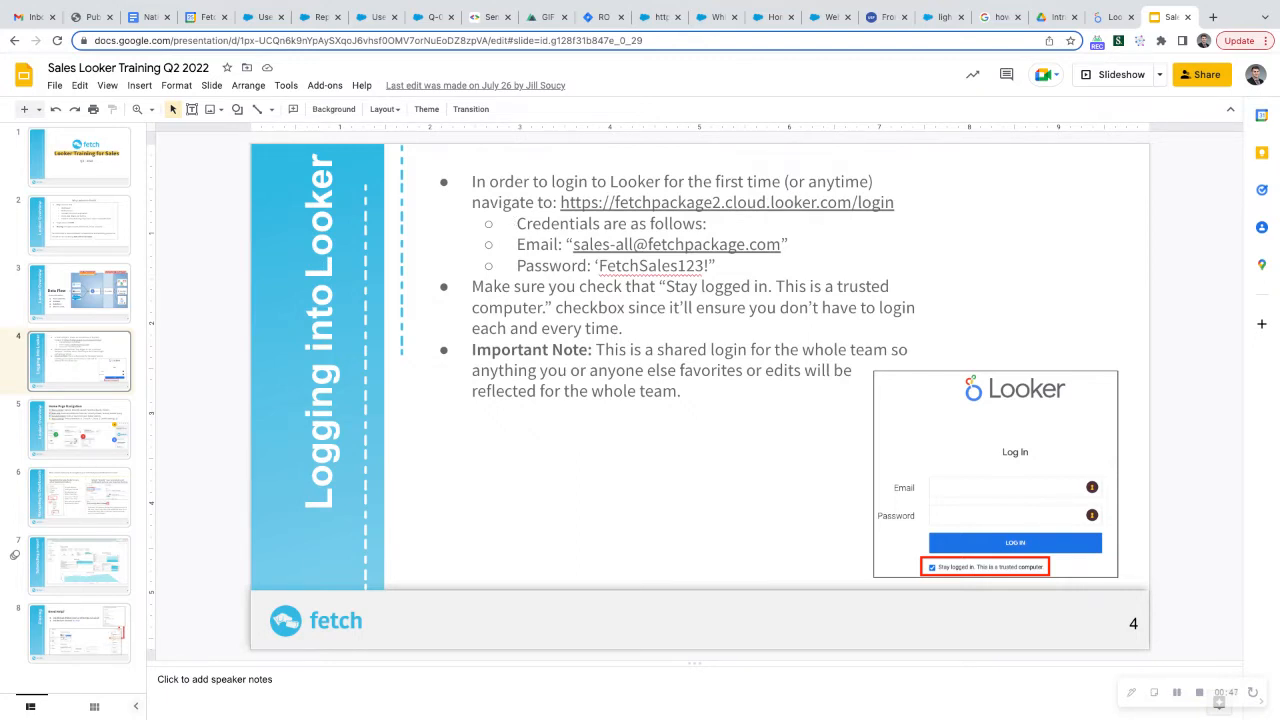
left_click(516, 223)
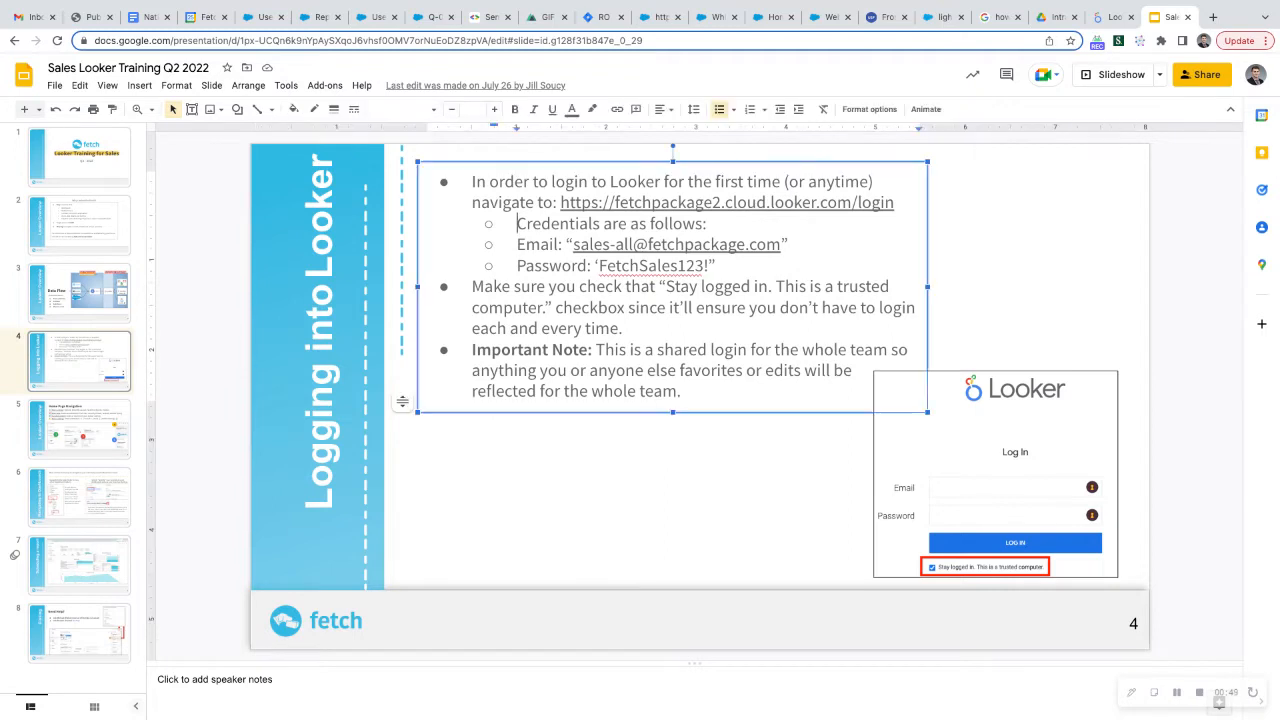
left_click_drag(516, 223, 716, 265)
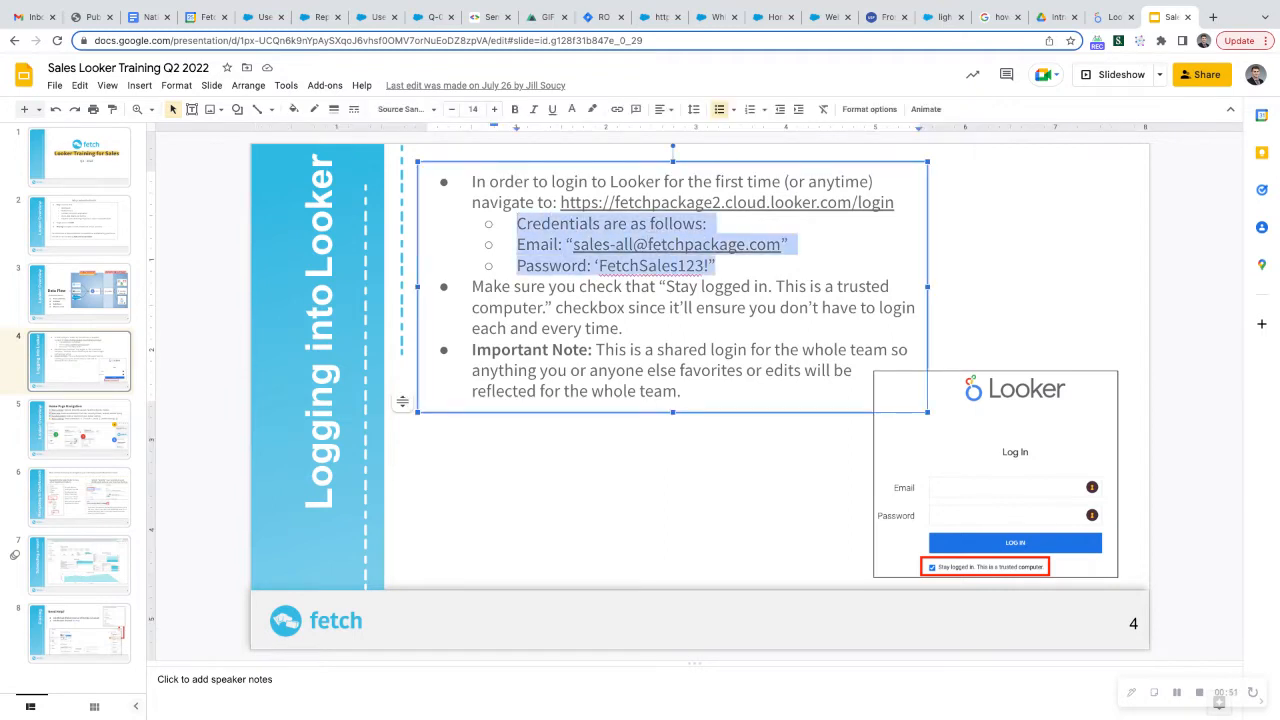
left_click(744, 492)
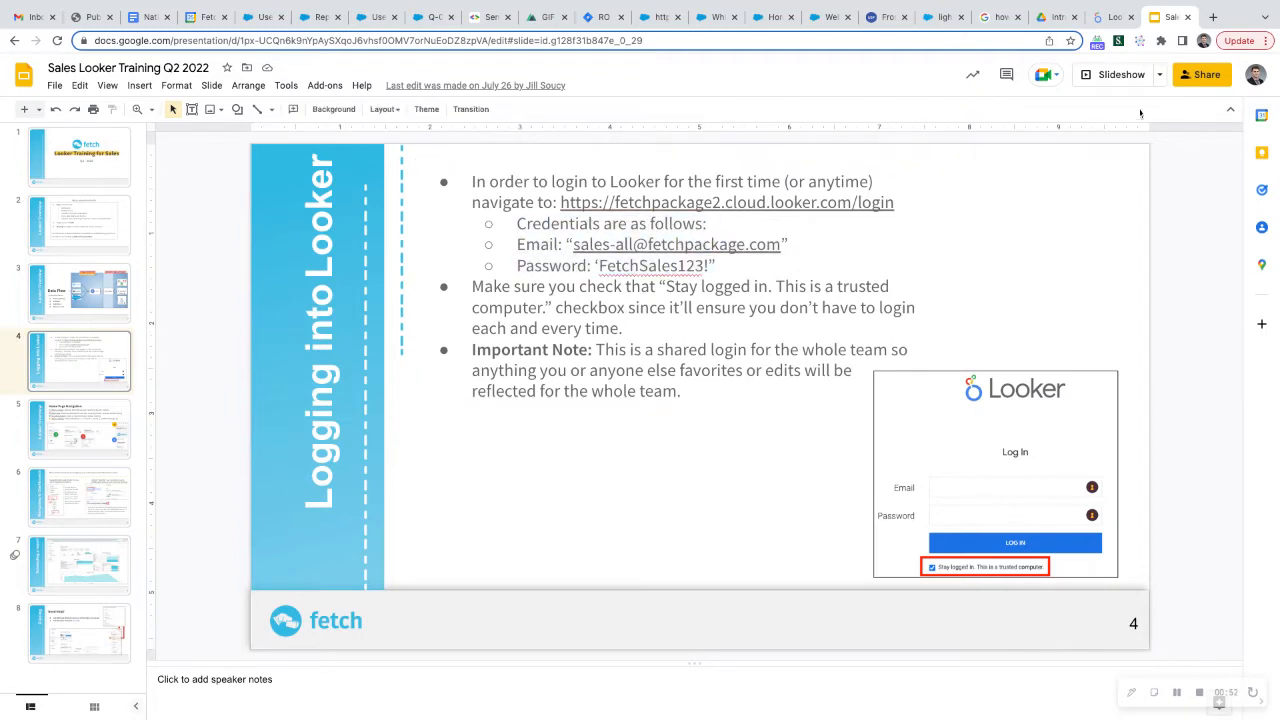
Show the Looker home page briefly, return to the training presentation and display slide 3 with the Data Flow diagram
left_click(1112, 17)
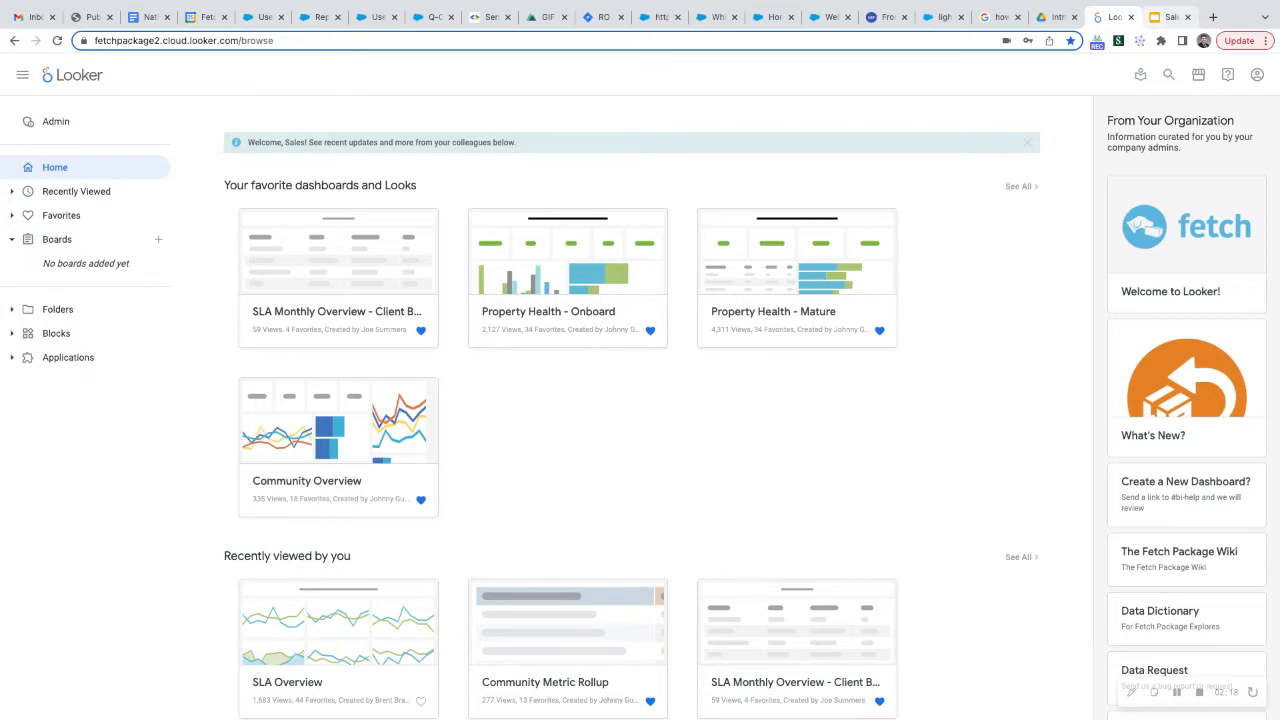
left_click(1168, 17)
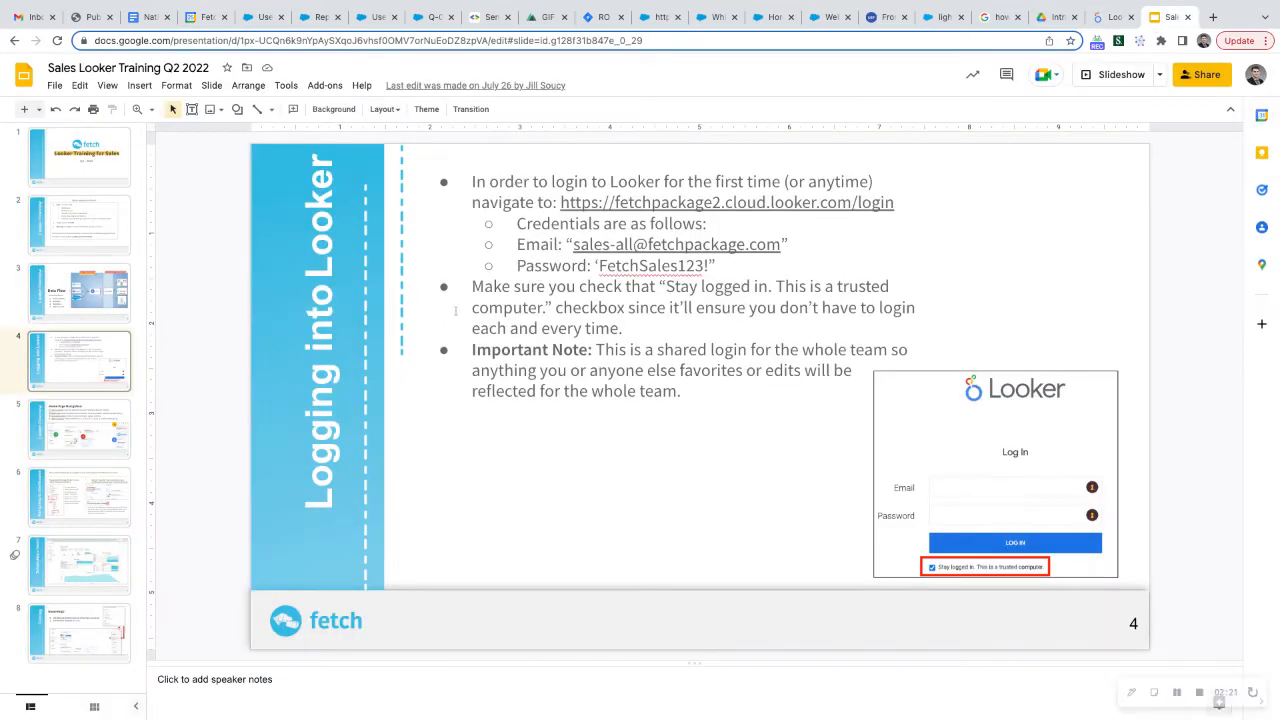
left_click(100, 302)
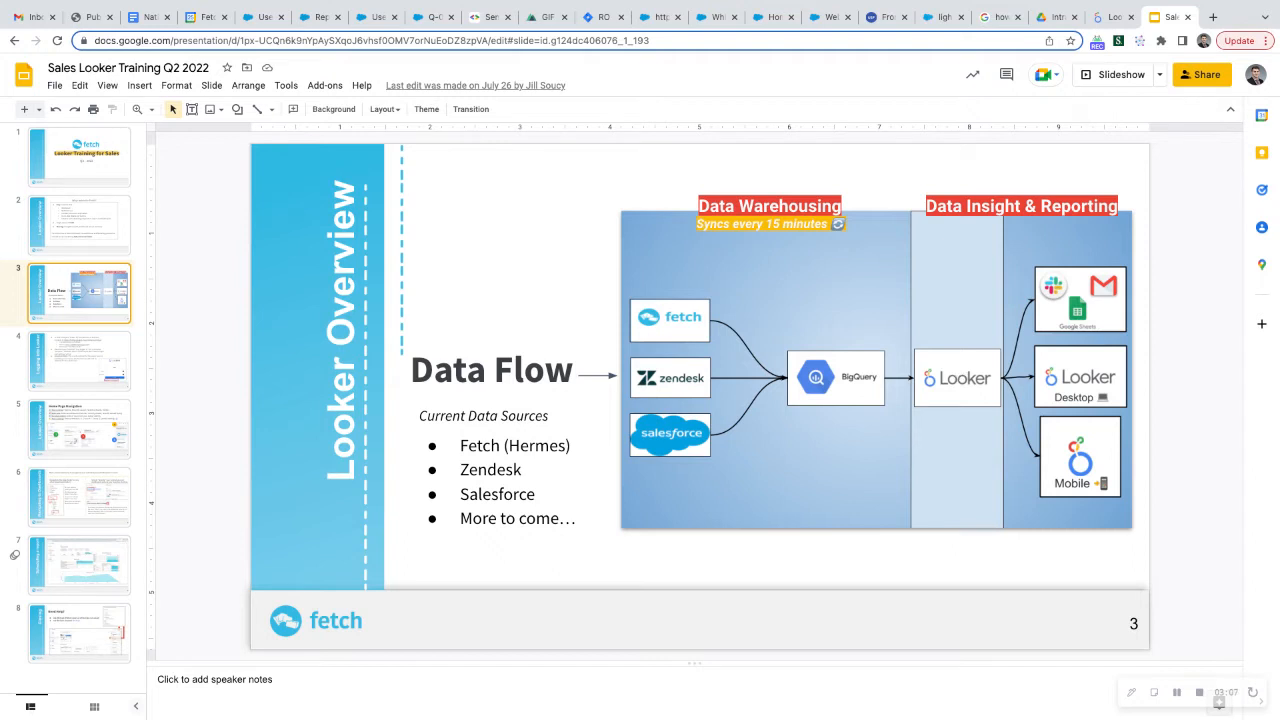
Switch to Looker, open the Community Overview dashboard from the favorites and look over its tiles
left_click(1092, 19)
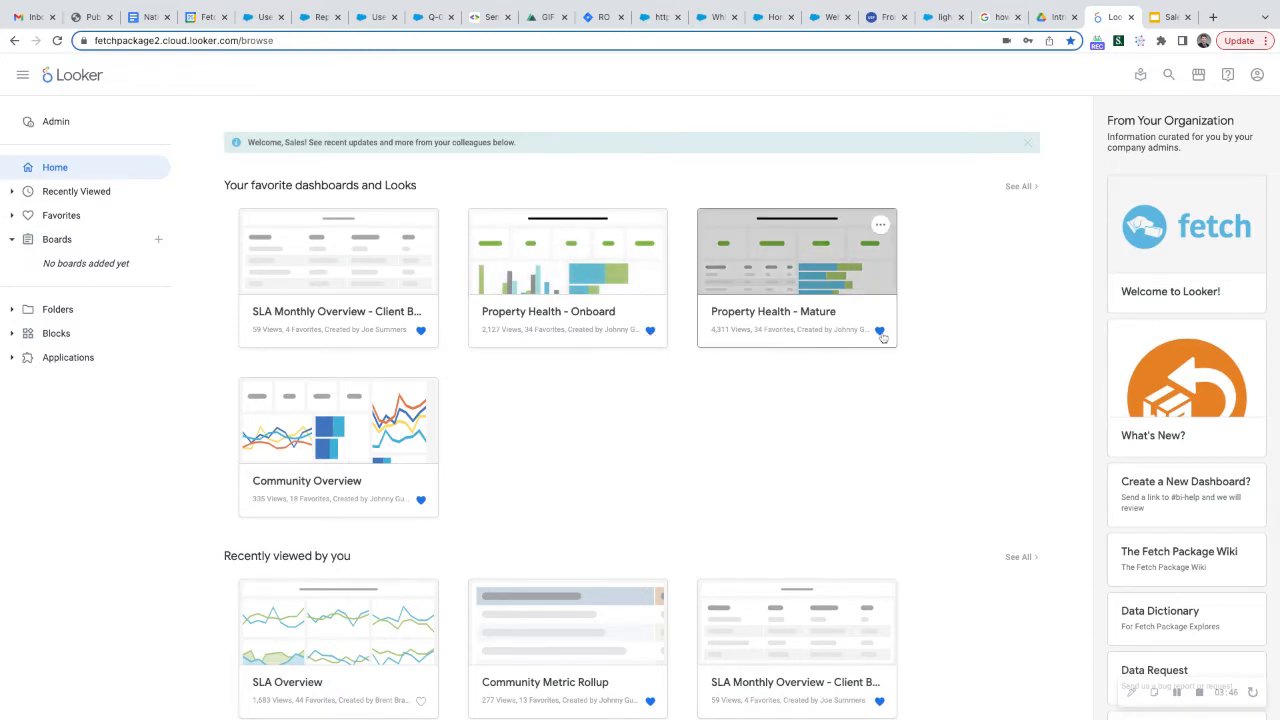
scroll(856, 364, "down", 1)
scroll(854, 366, "up", 1)
left_click(314, 484)
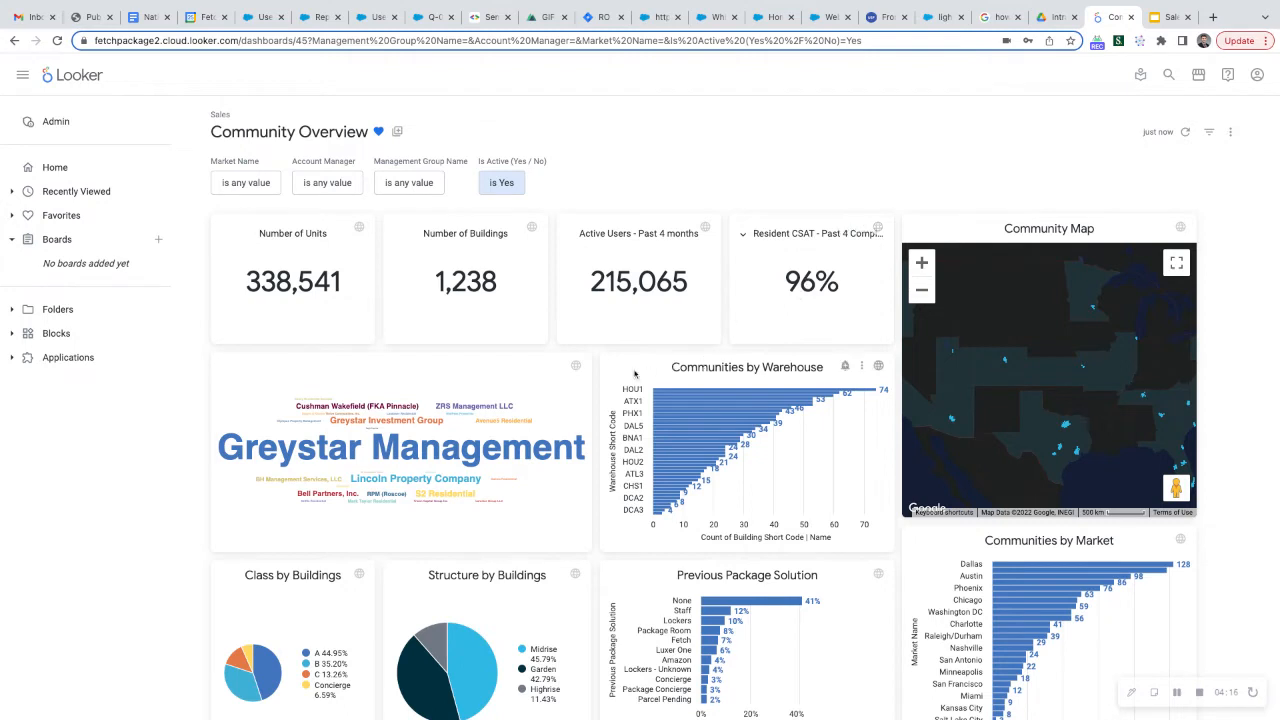
scroll(612, 420, "down", 1)
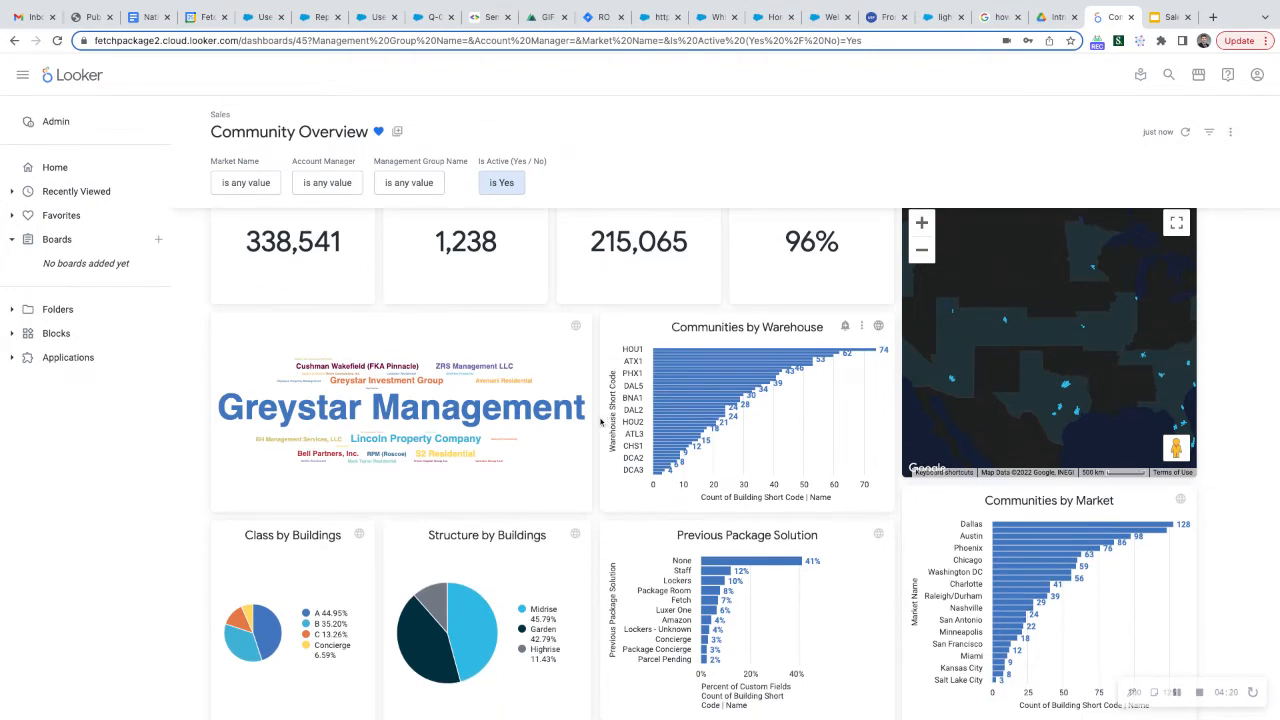
scroll(601, 421, "up", 1)
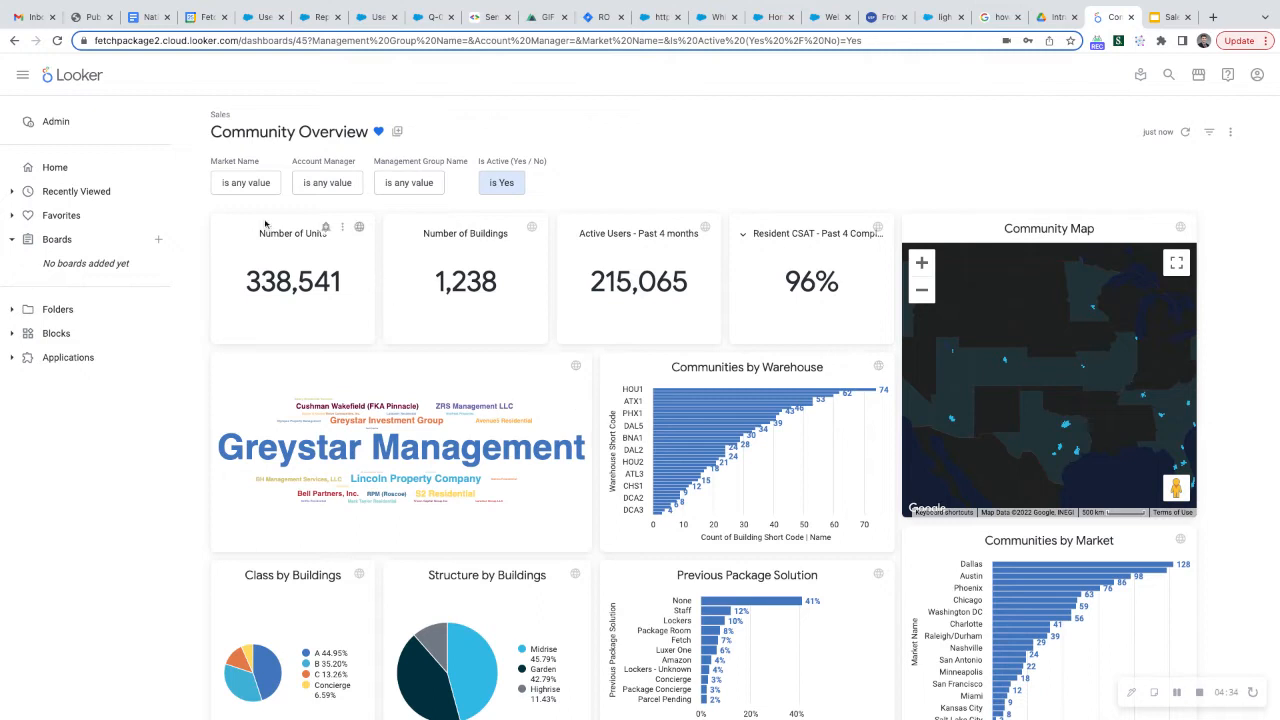
Filter the Management Group Name to Greystar Management and Greystar Investment Group
left_click(401, 186)
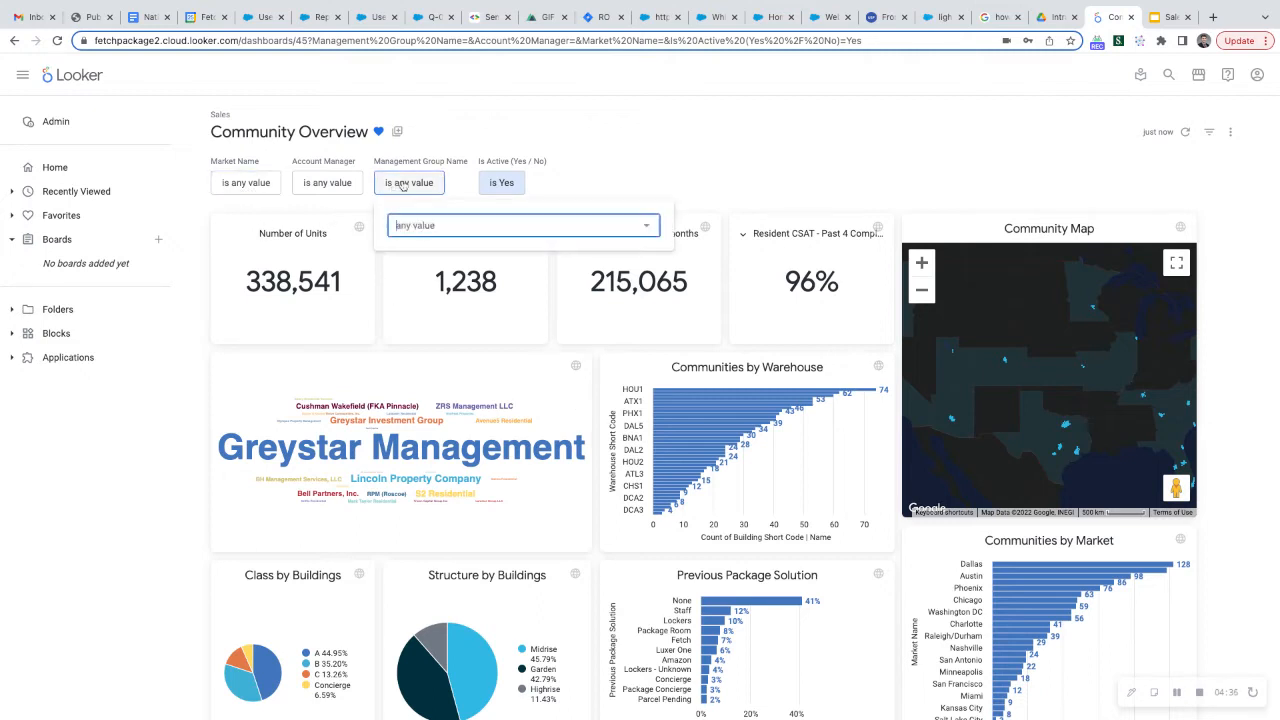
left_click(485, 227)
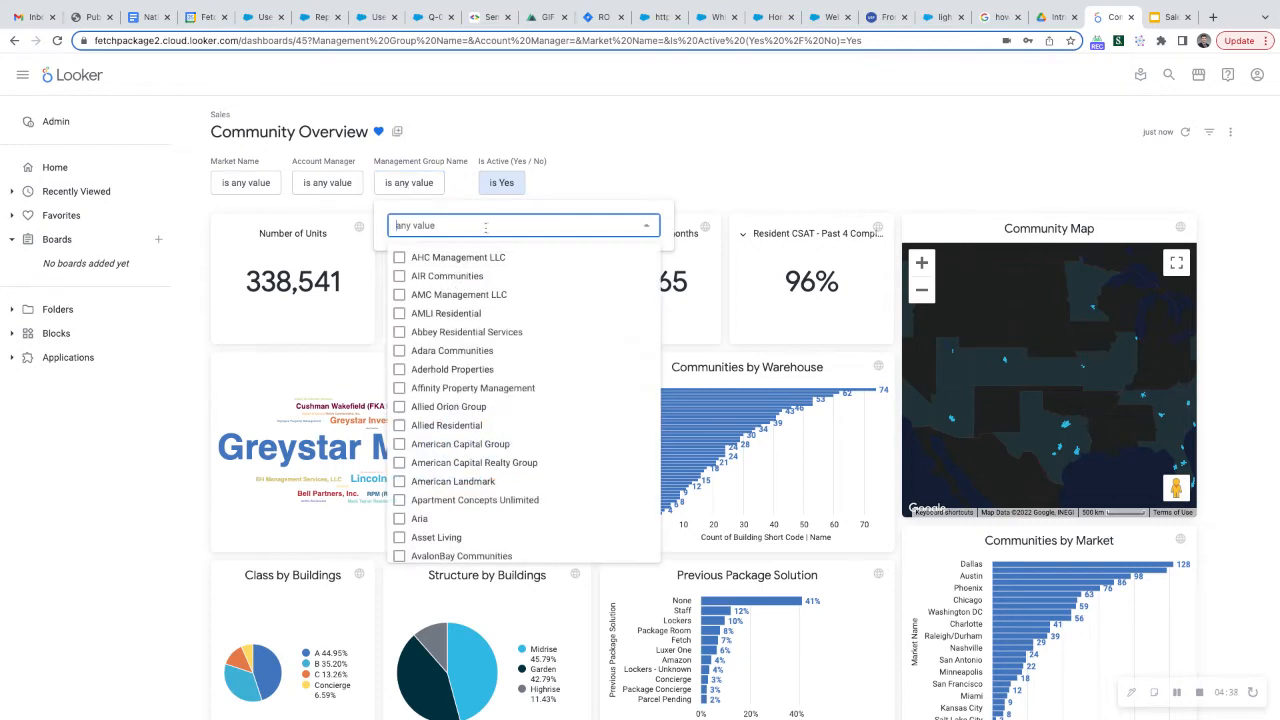
type("grey")
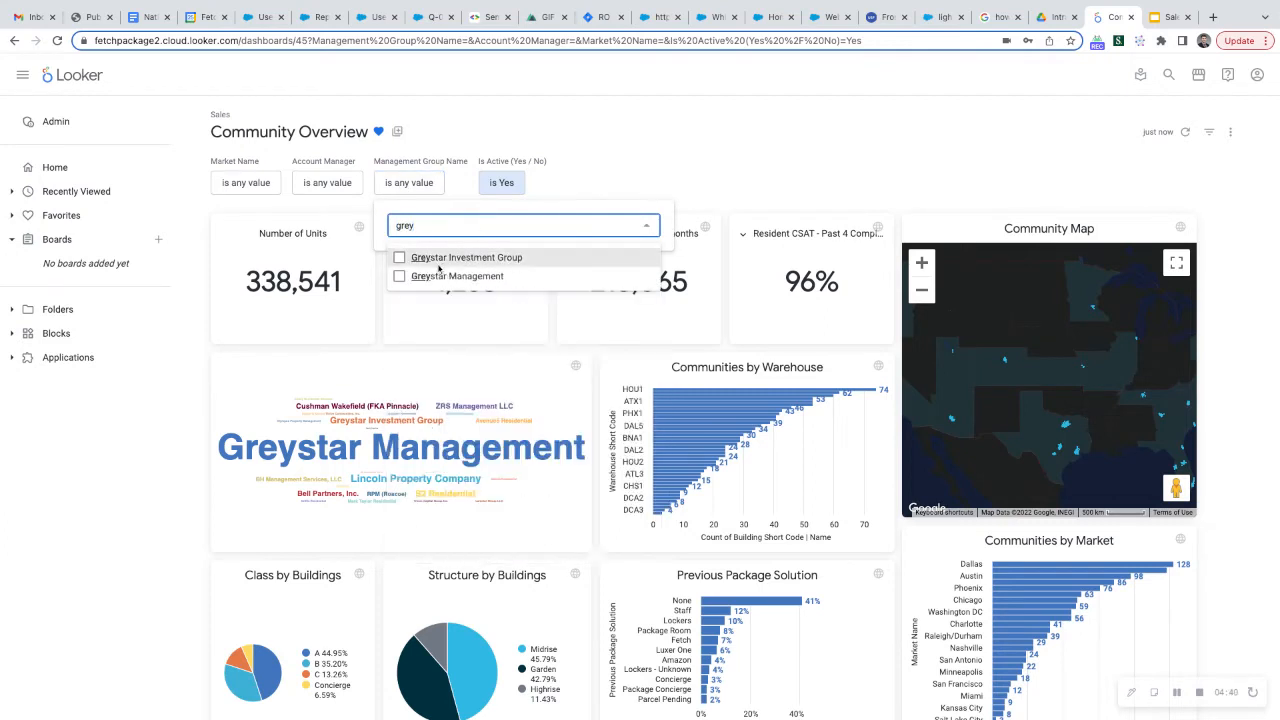
left_click(401, 277)
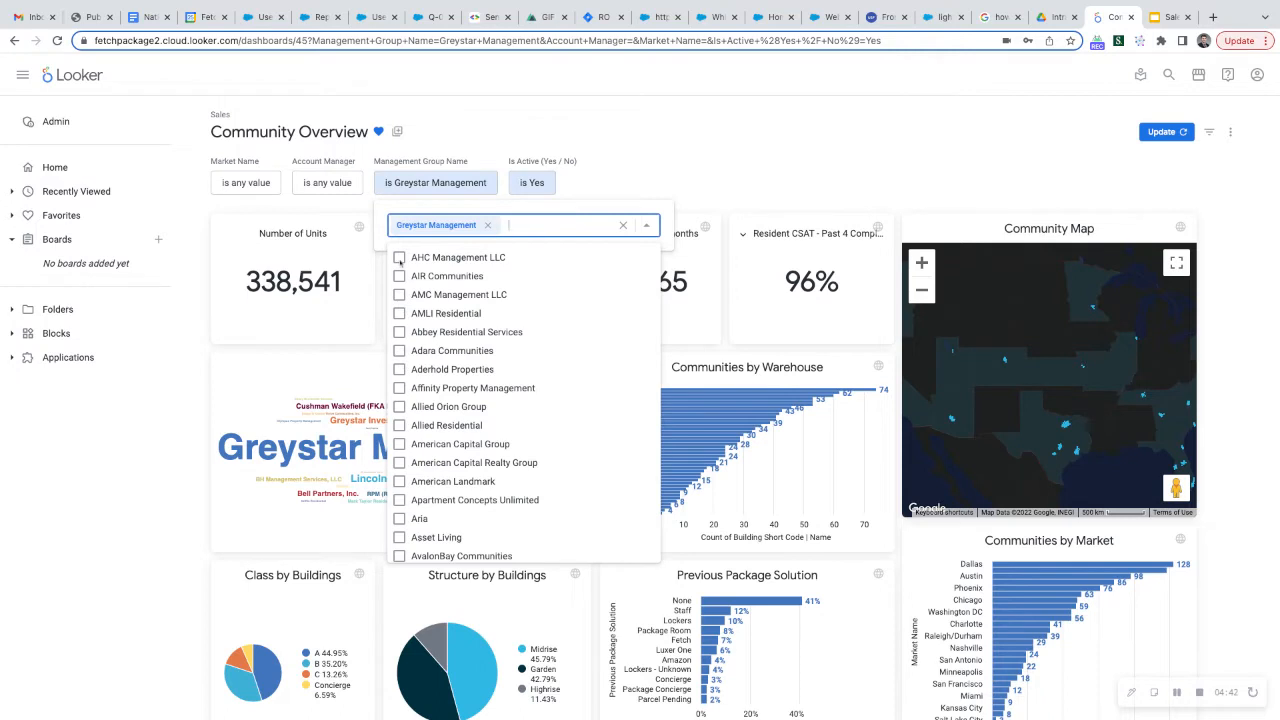
type("grey")
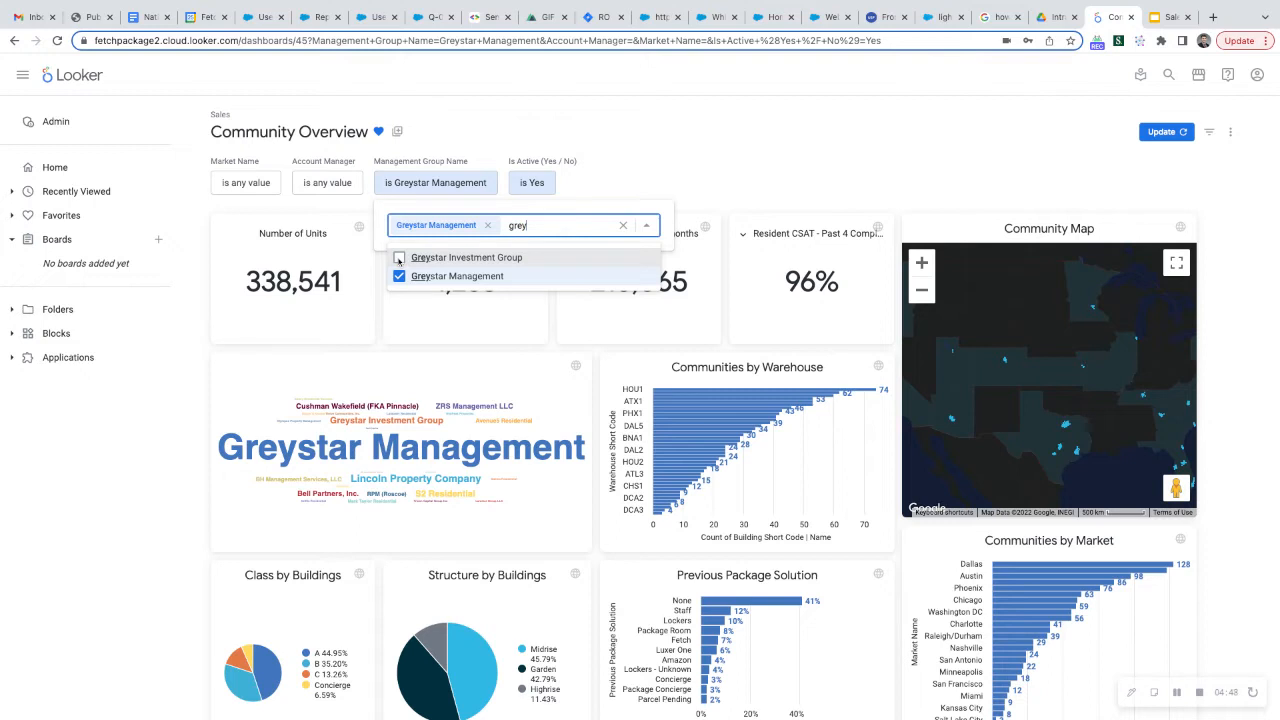
key("Return")
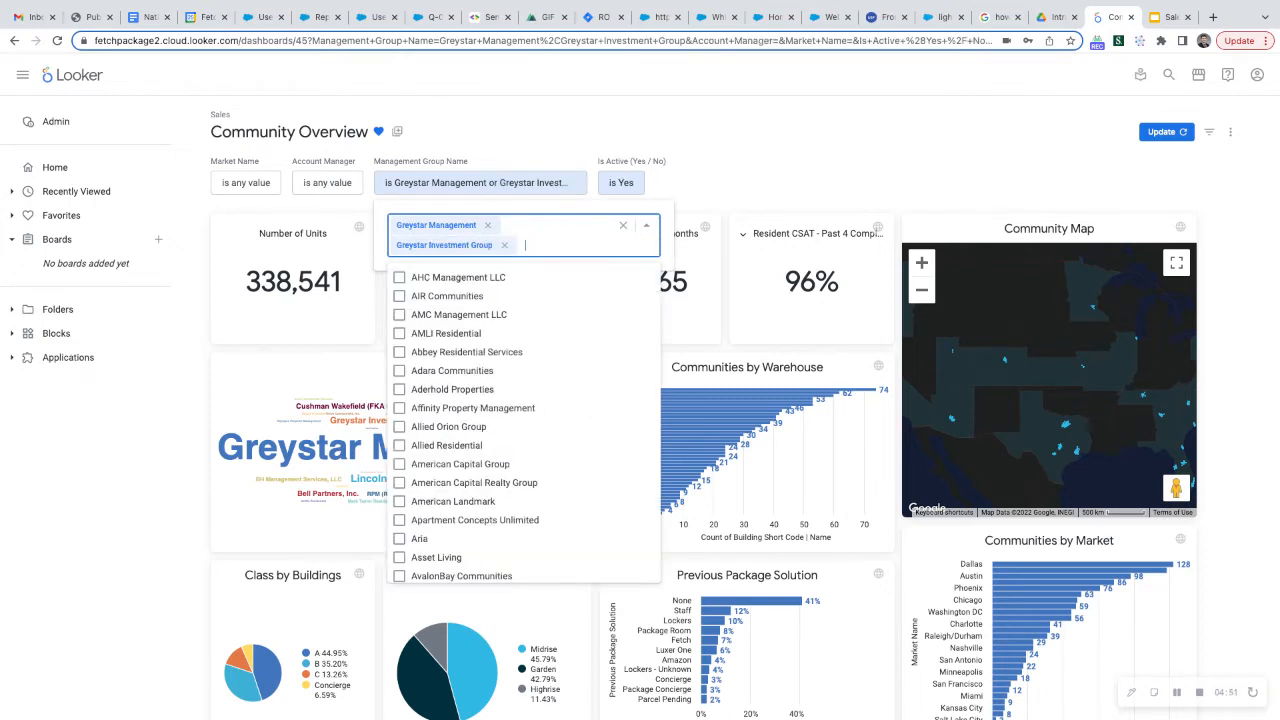
left_click(1035, 164)
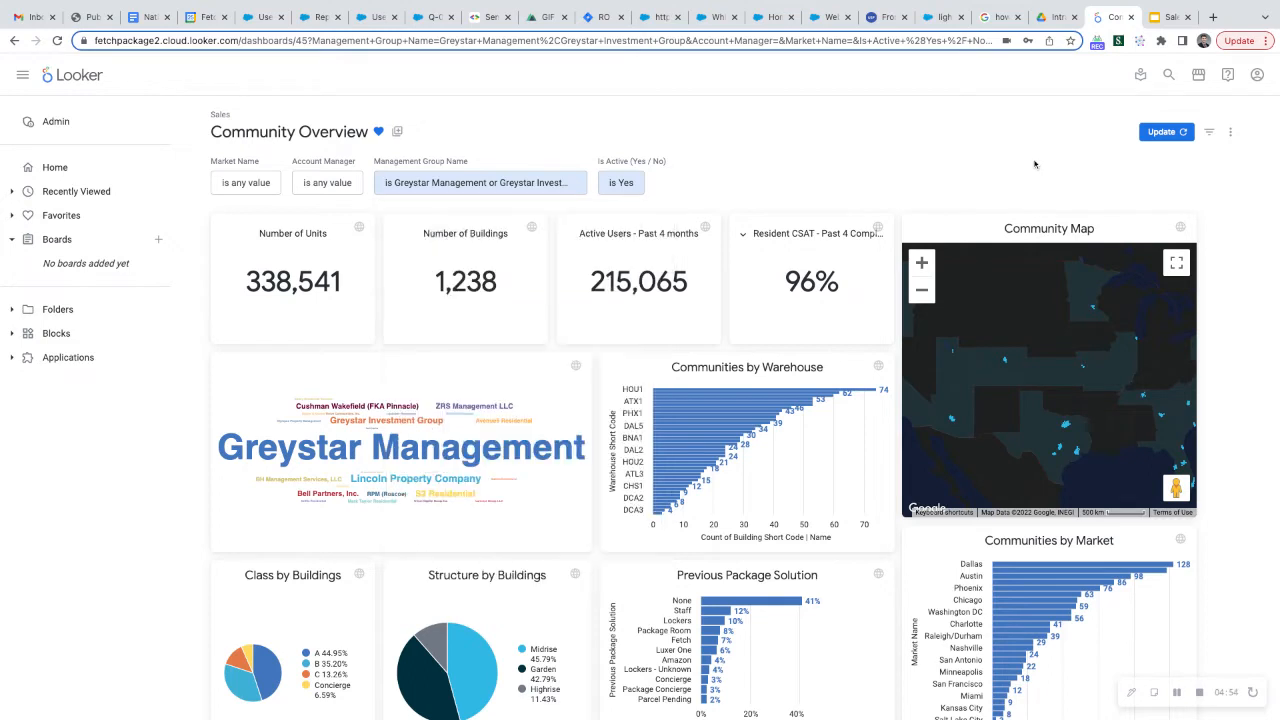
View the available Market Name filter options without choosing one, and update the dashboard with the selected management groups
left_click(250, 184)
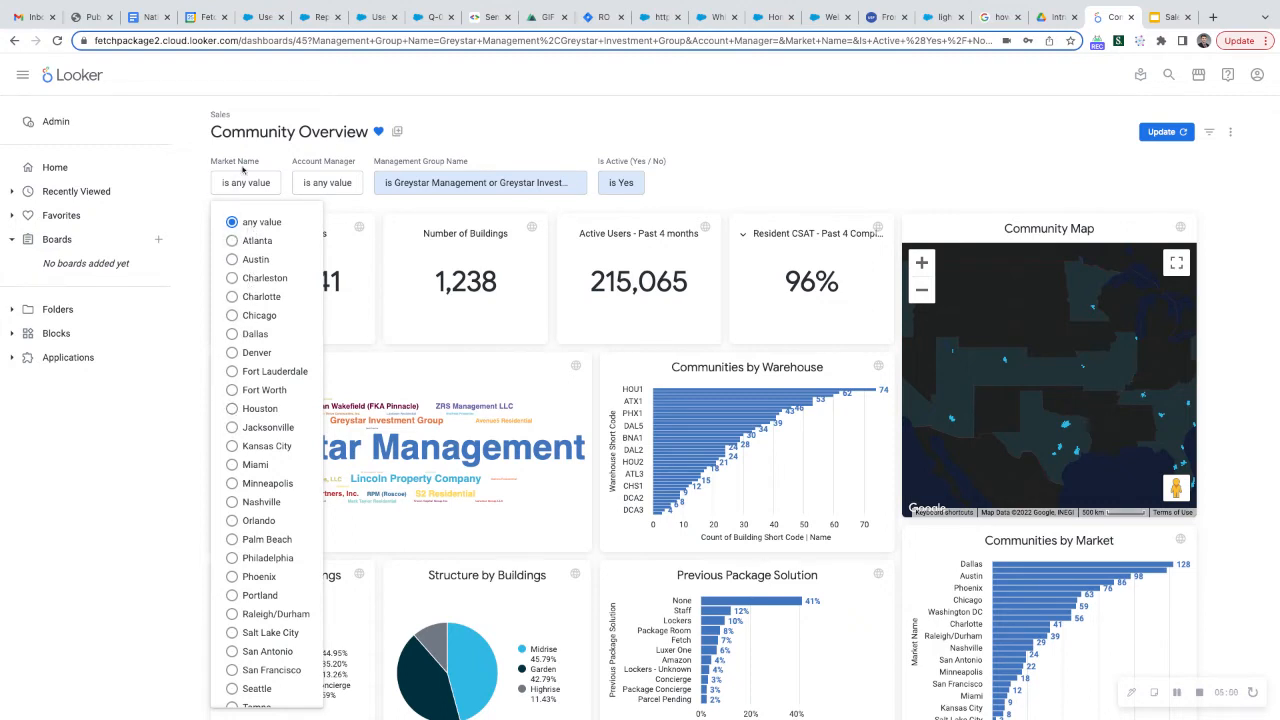
left_click(920, 126)
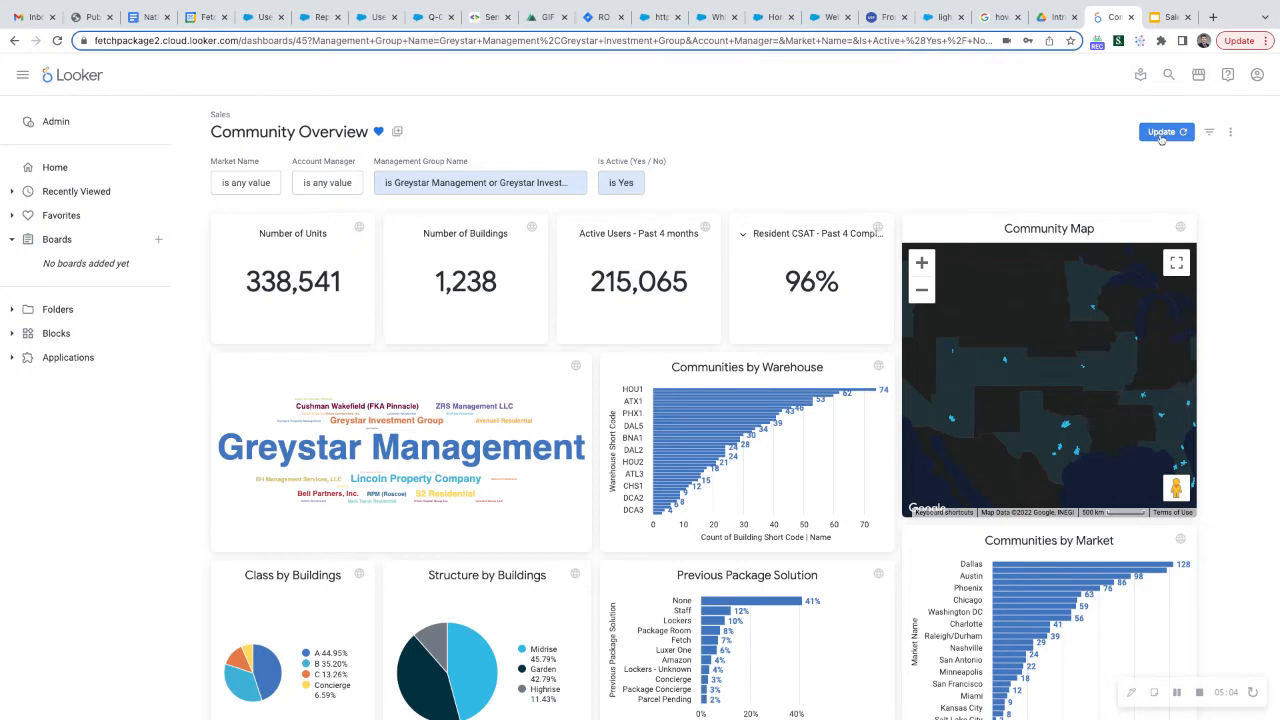
left_click(1163, 133)
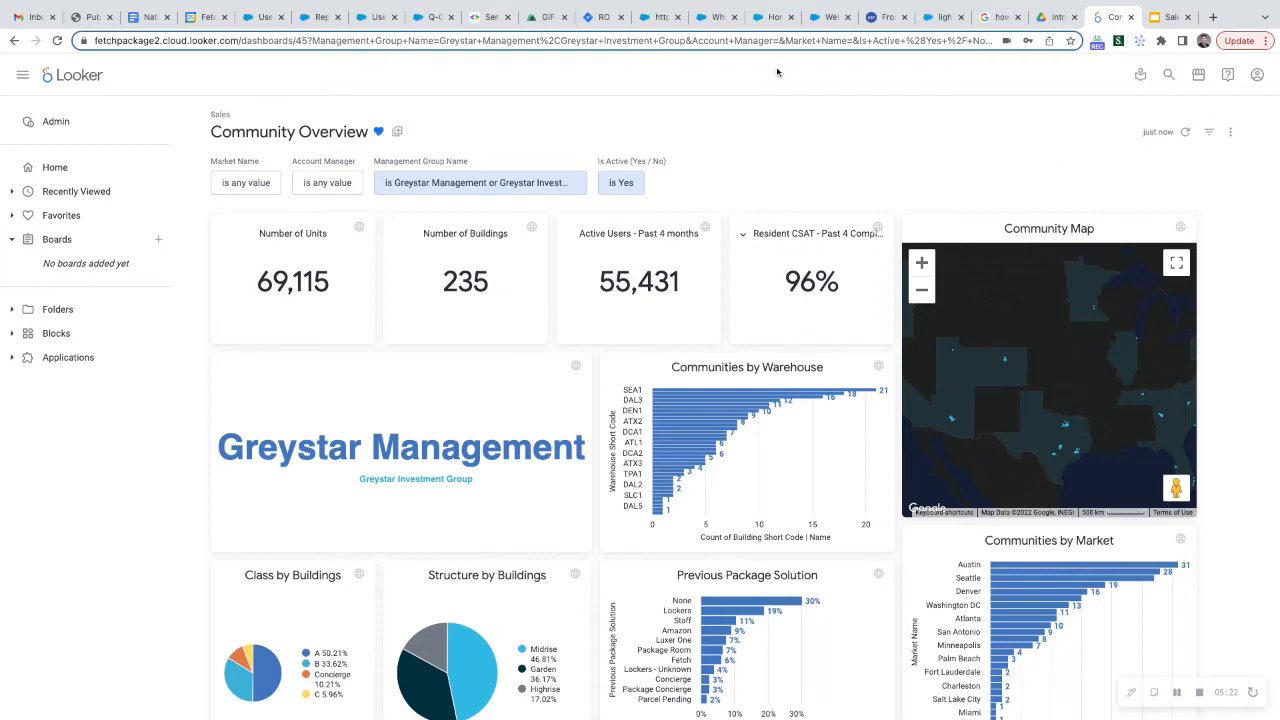
Return to the Looker home page and review the dashboards recently viewed personally and at the organization
left_click(53, 175)
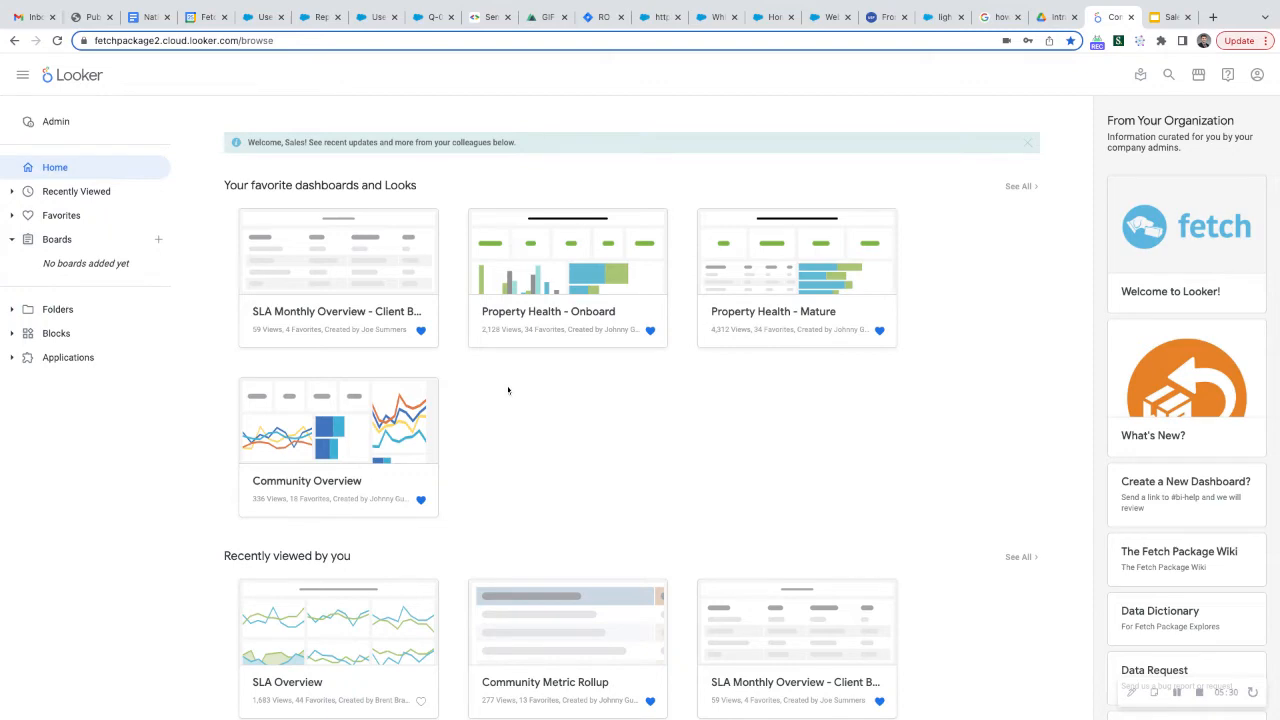
scroll(508, 390, "down", 3)
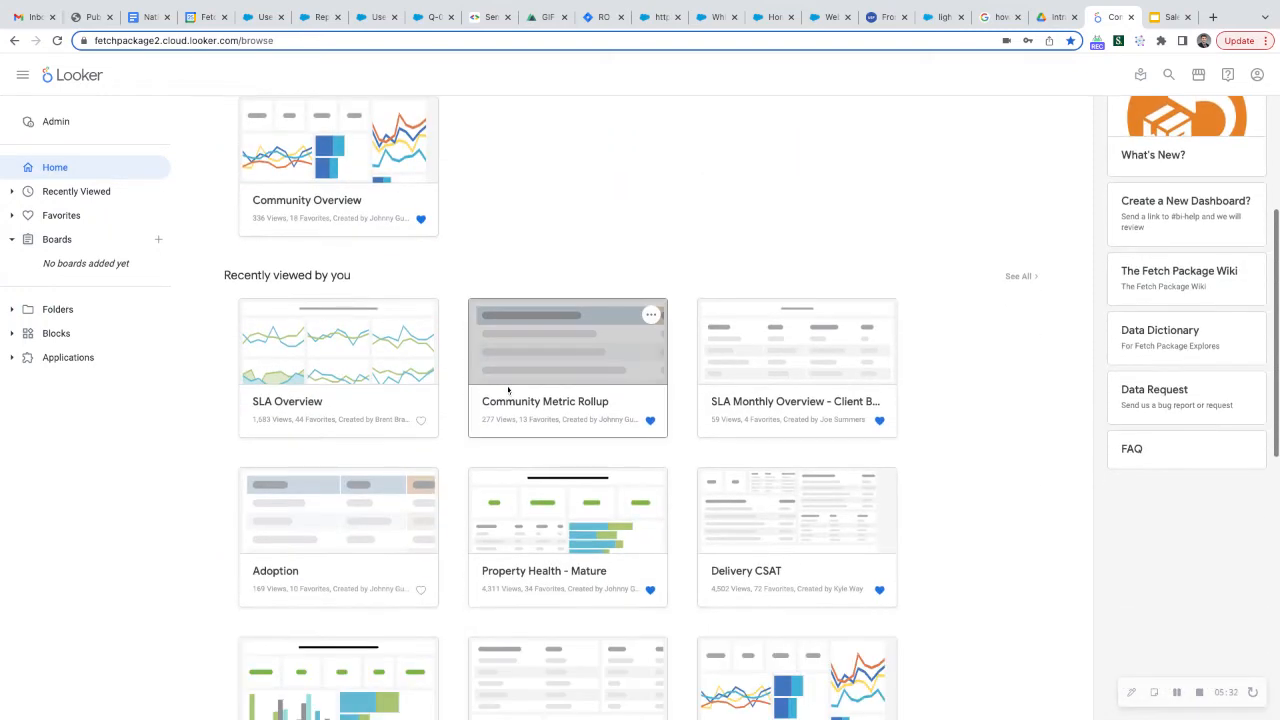
scroll(508, 390, "down", 1)
scroll(457, 400, "down", 1)
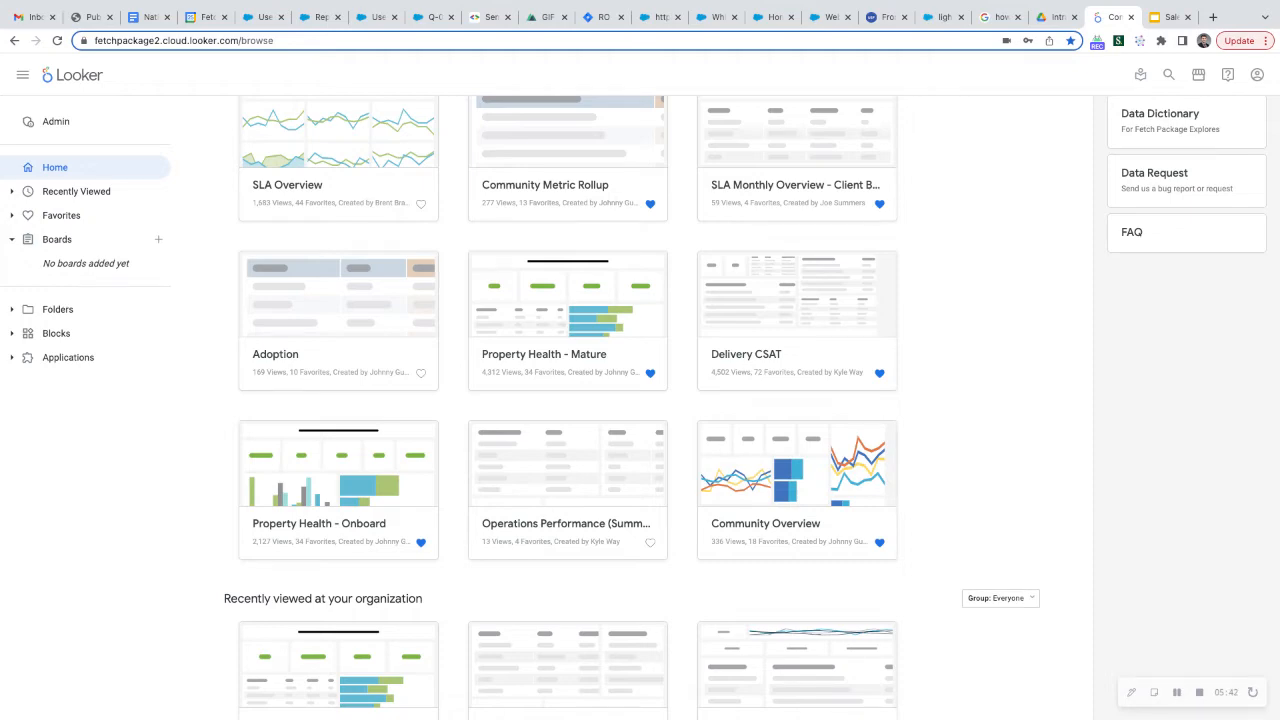
scroll(650, 408, "down", 2)
scroll(650, 408, "down", 2)
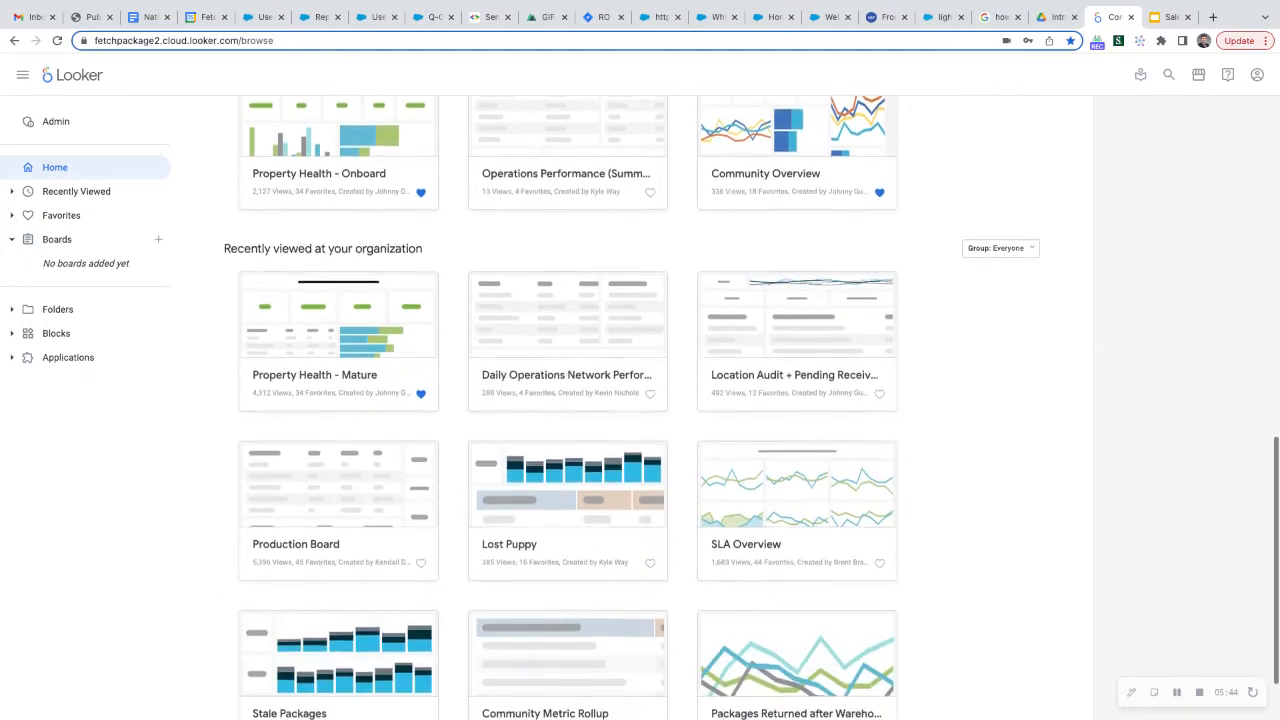
scroll(650, 408, "up", 7)
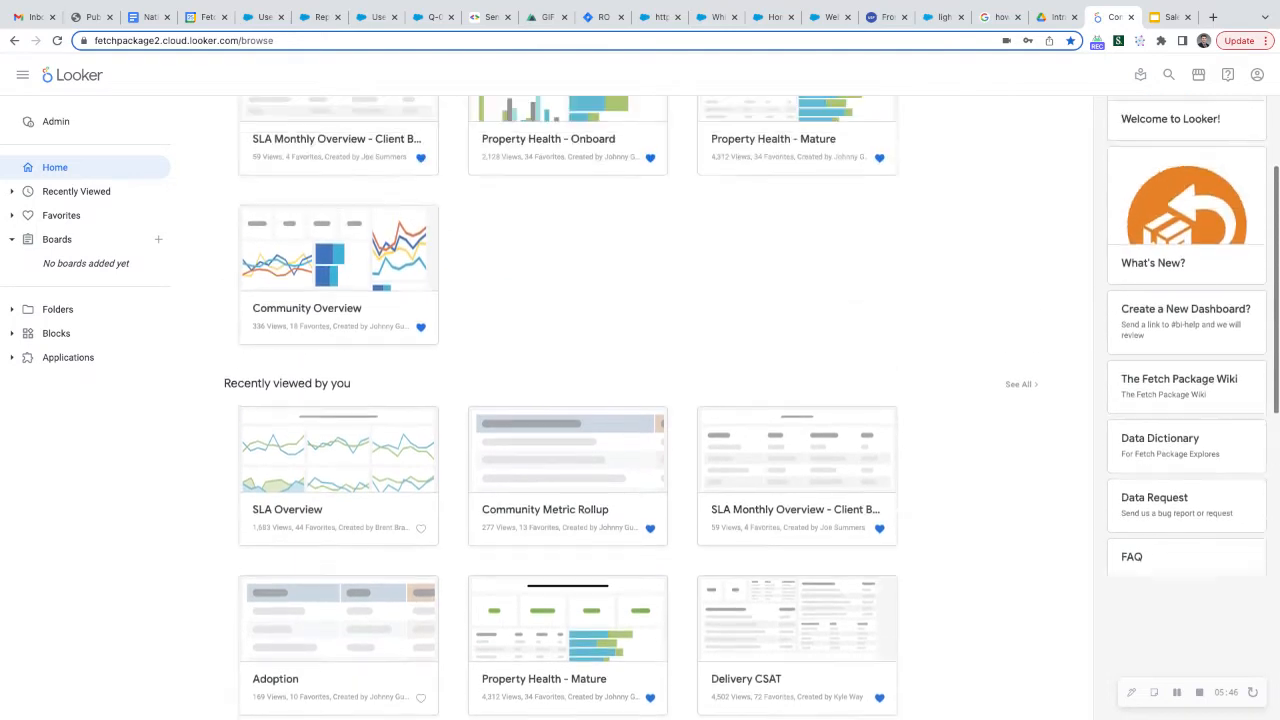
scroll(440, 383, "up", 2)
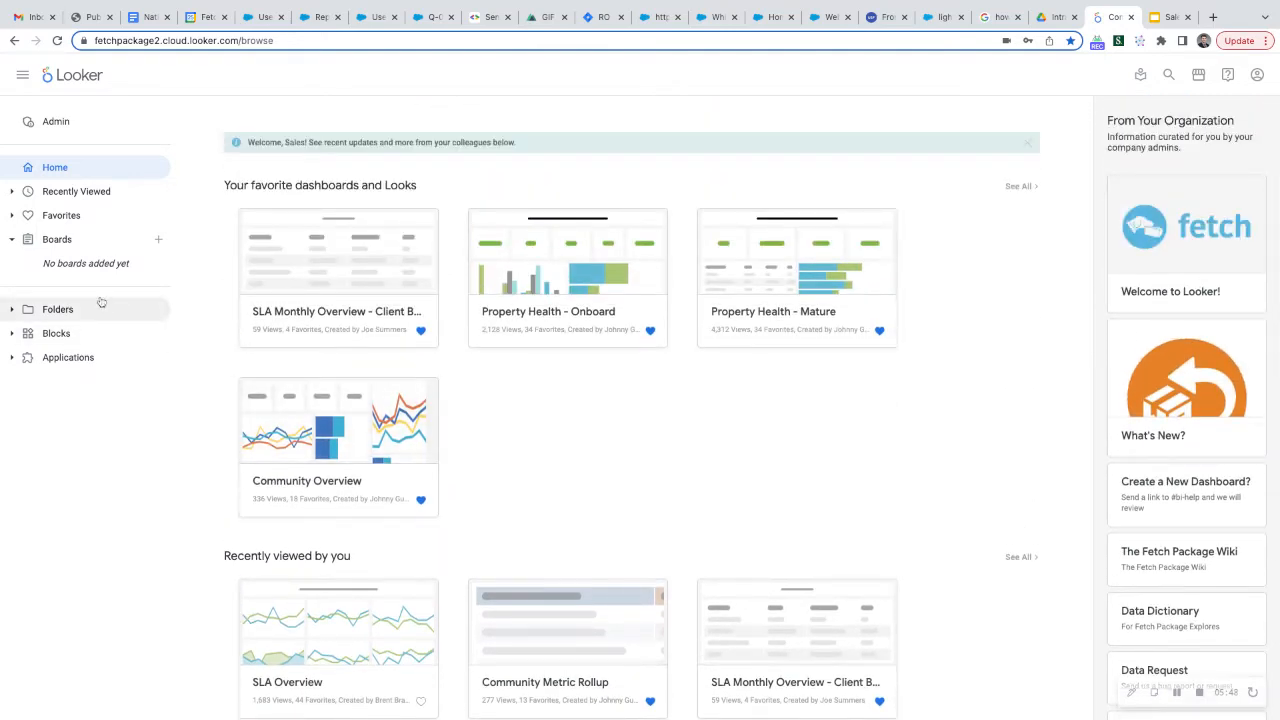
Expand the shared folders, check the subfolders of Operations, and open the Operations folder to browse its dashboards and Looks
left_click(12, 312)
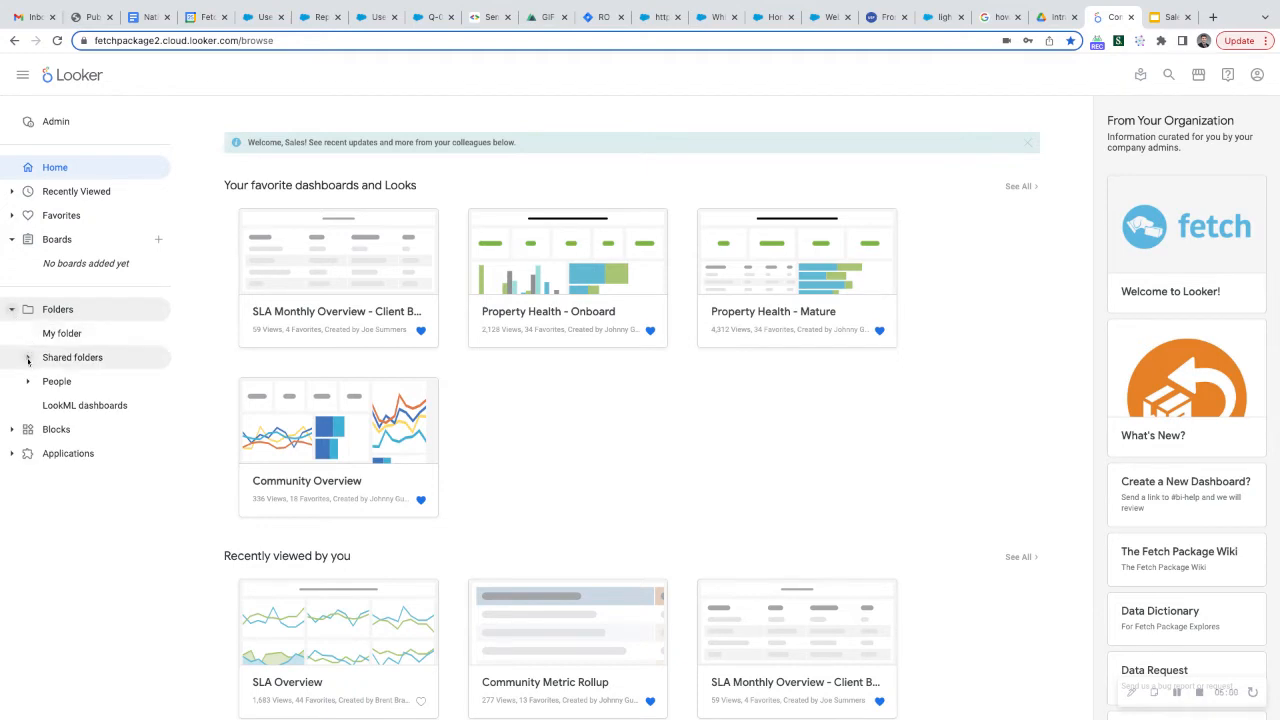
left_click(28, 358)
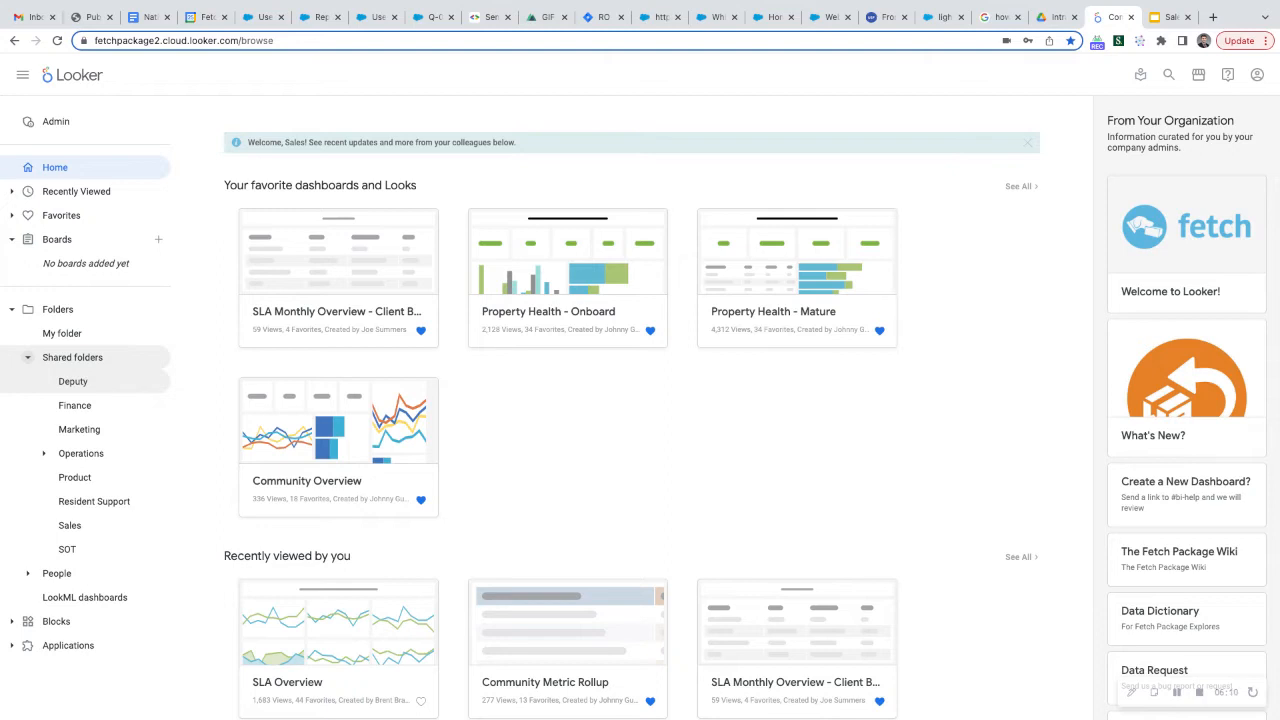
left_click(46, 455)
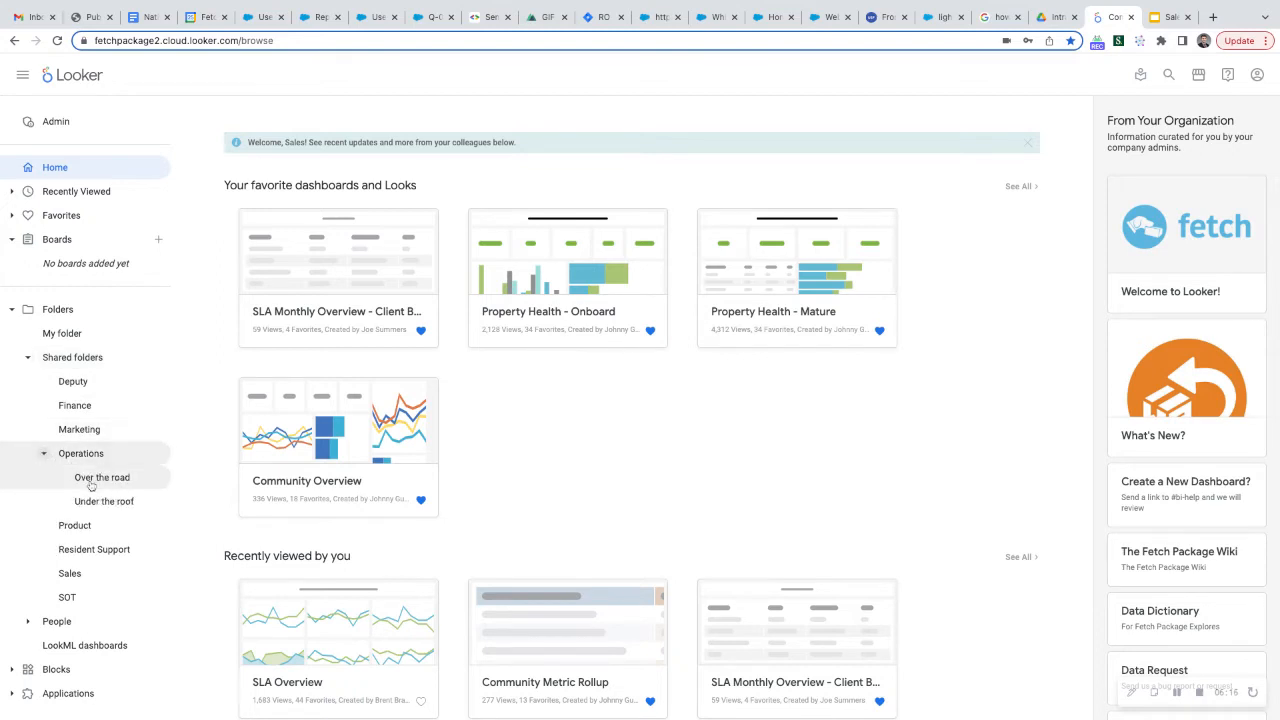
left_click(43, 457)
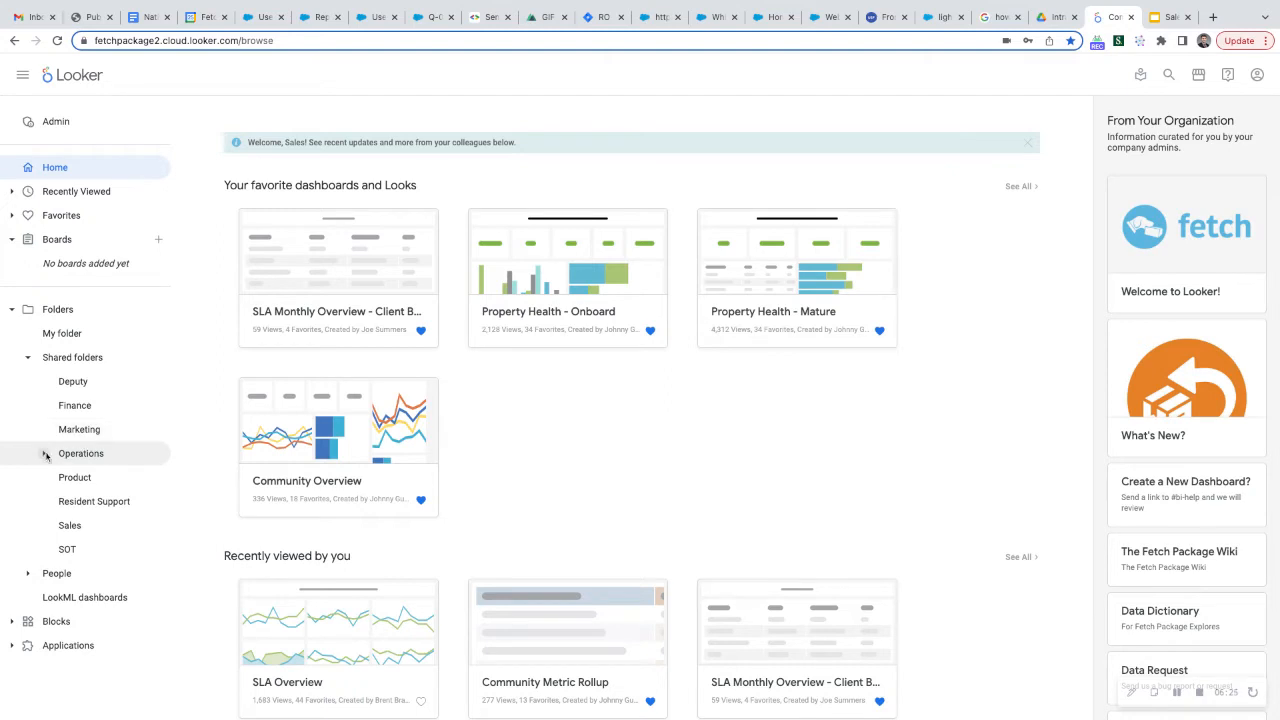
left_click(75, 456)
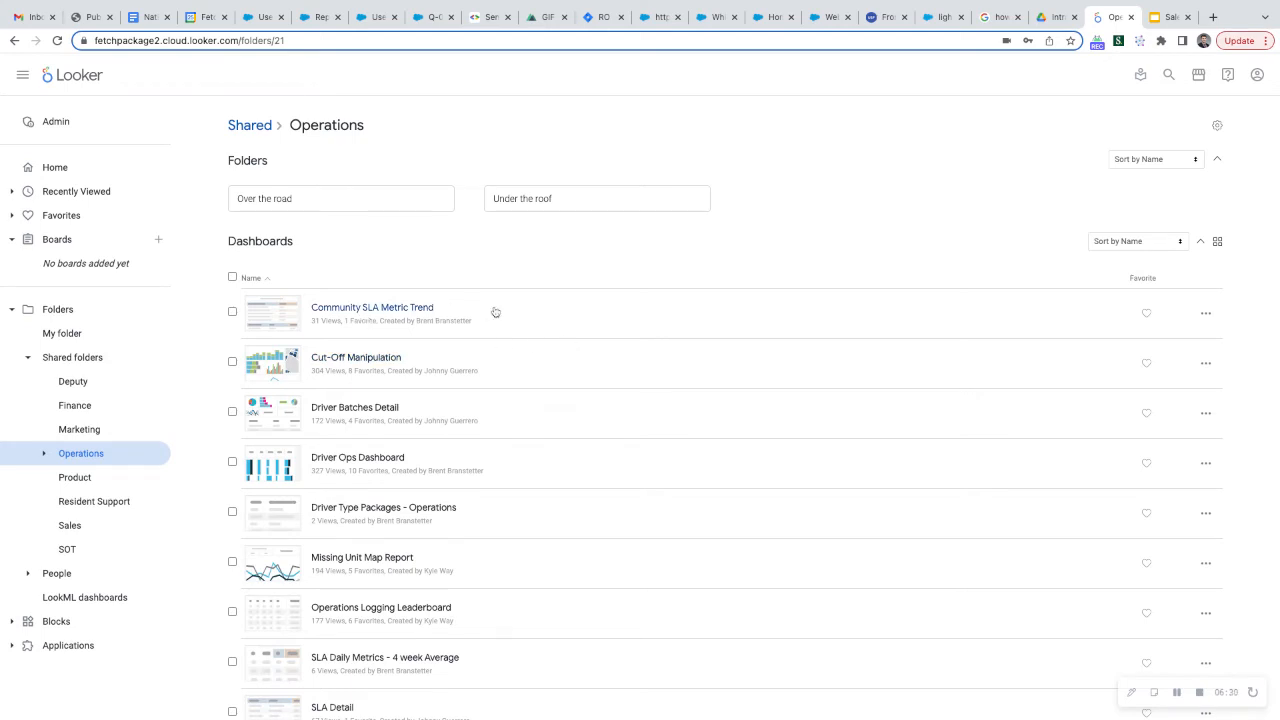
scroll(477, 461, "down", 3)
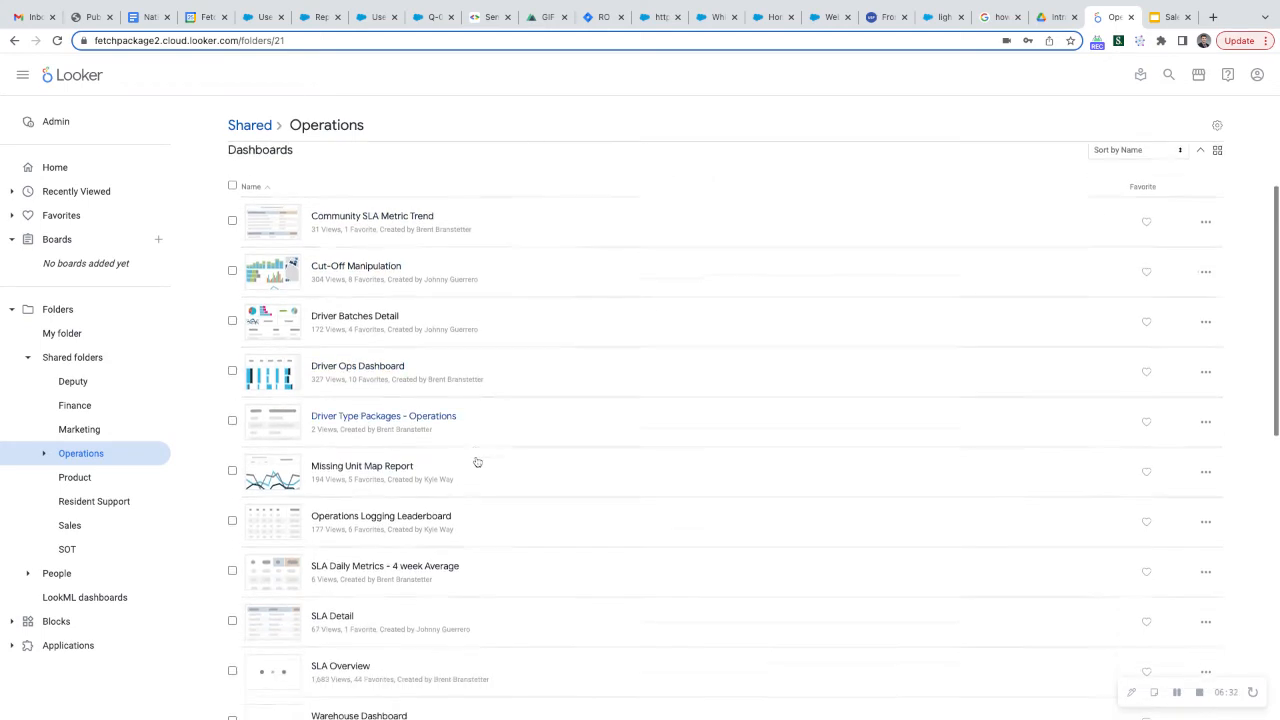
scroll(477, 461, "down", 3)
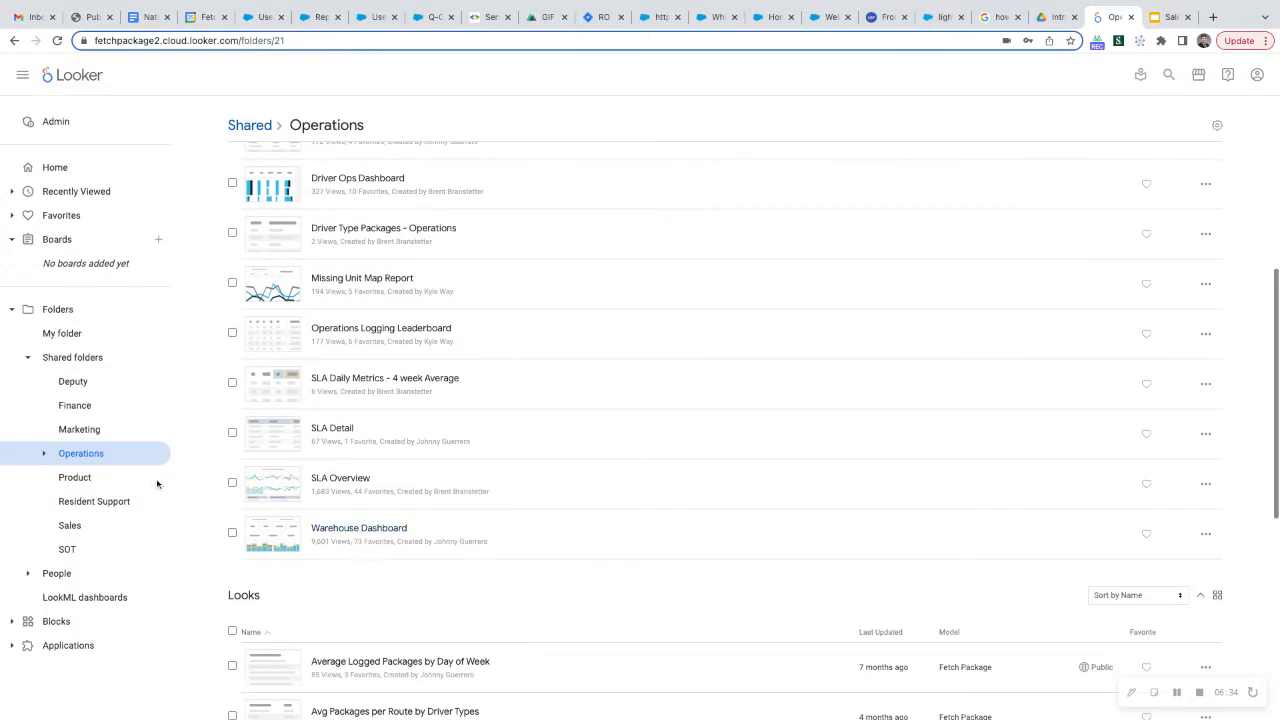
Open the Community Metric Rollup dashboard from the Sales shared folder and review its columns through to the registered units percentage
left_click(62, 528)
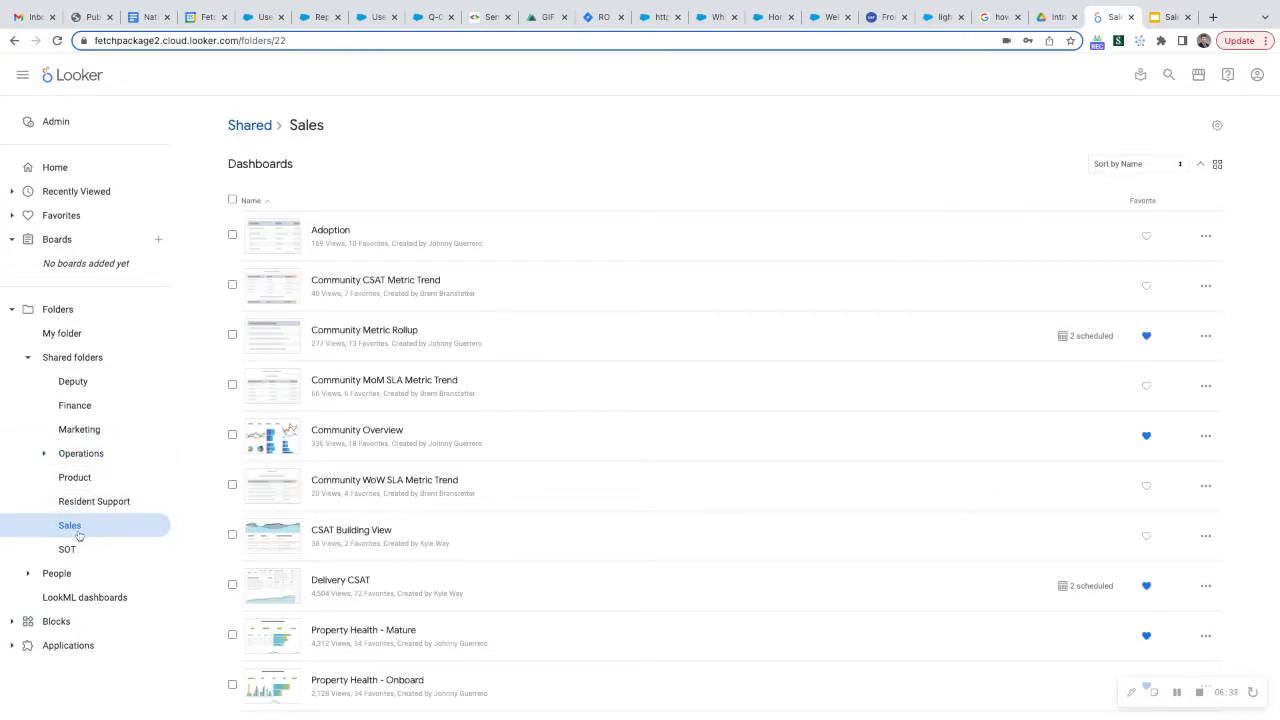
left_click(383, 331)
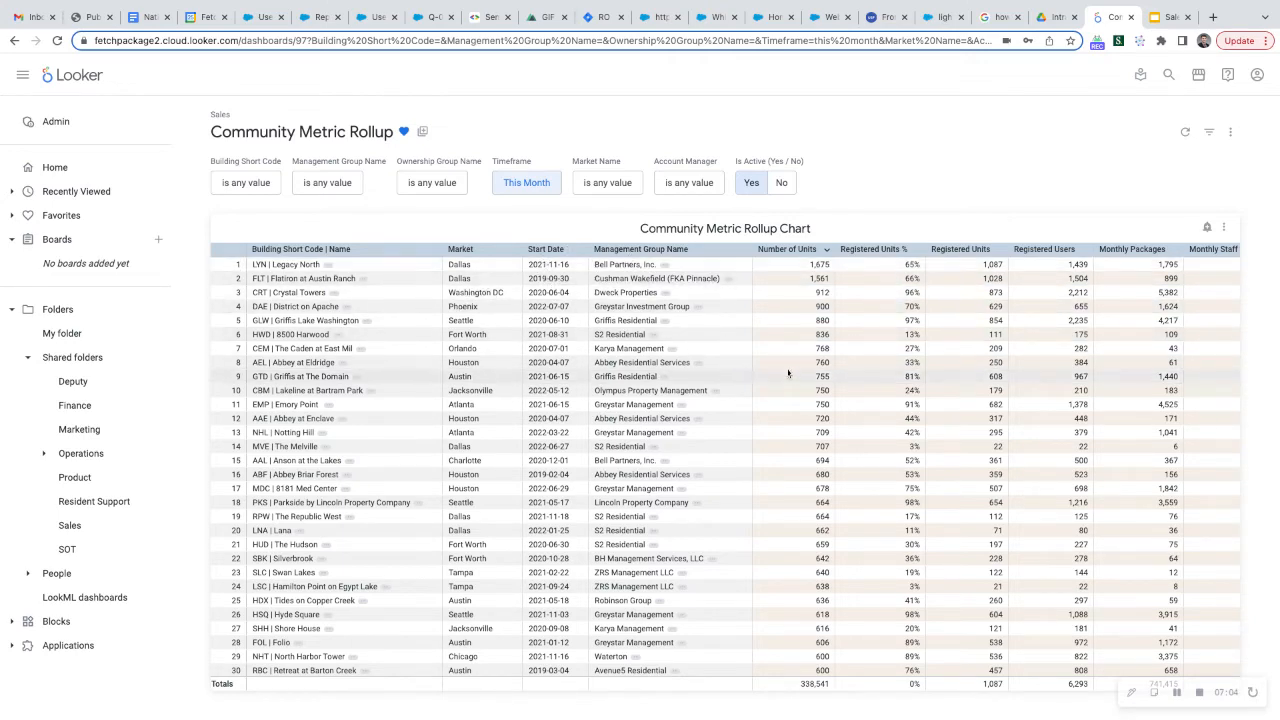
scroll(788, 373, "right", 4)
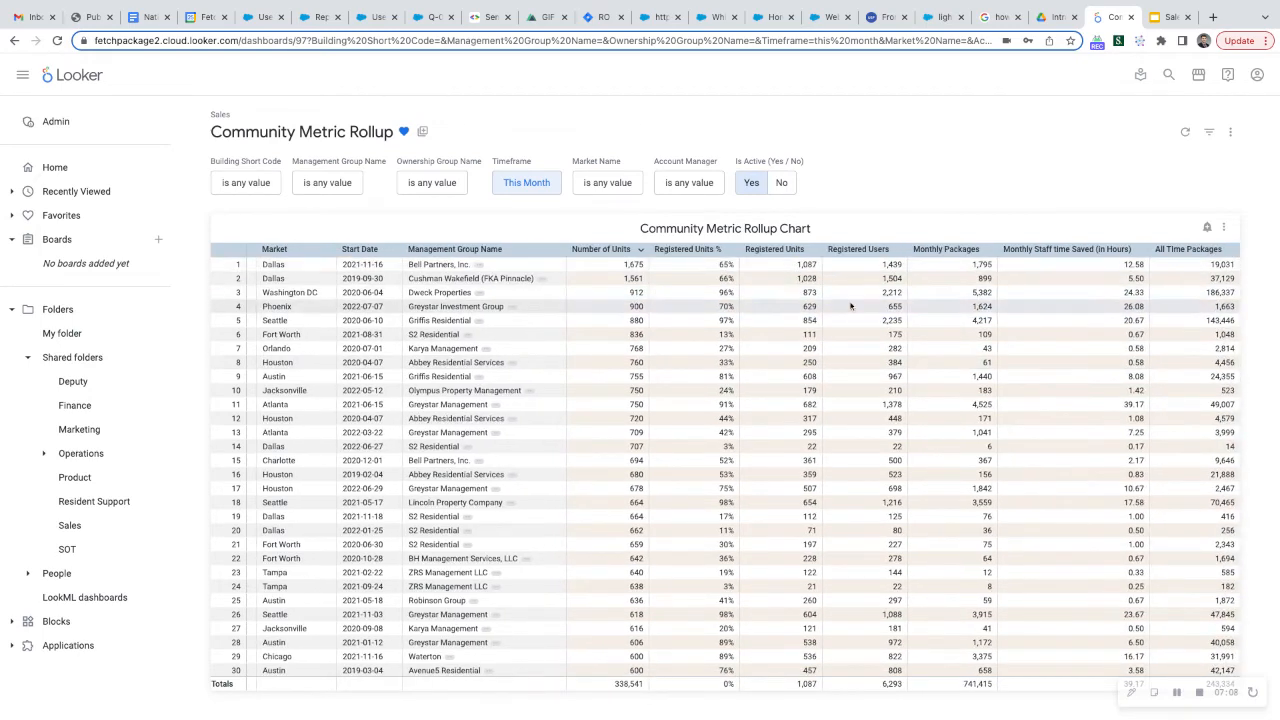
scroll(850, 305, "right", 5)
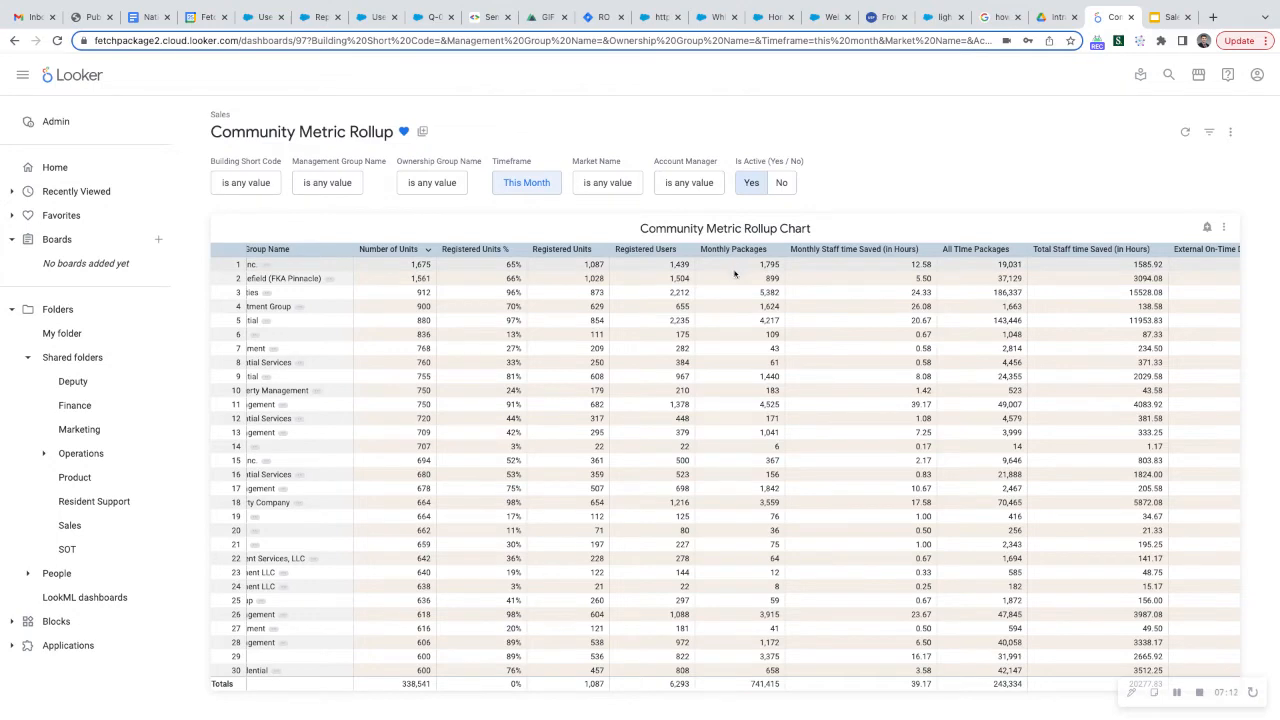
scroll(870, 310, "right", 2)
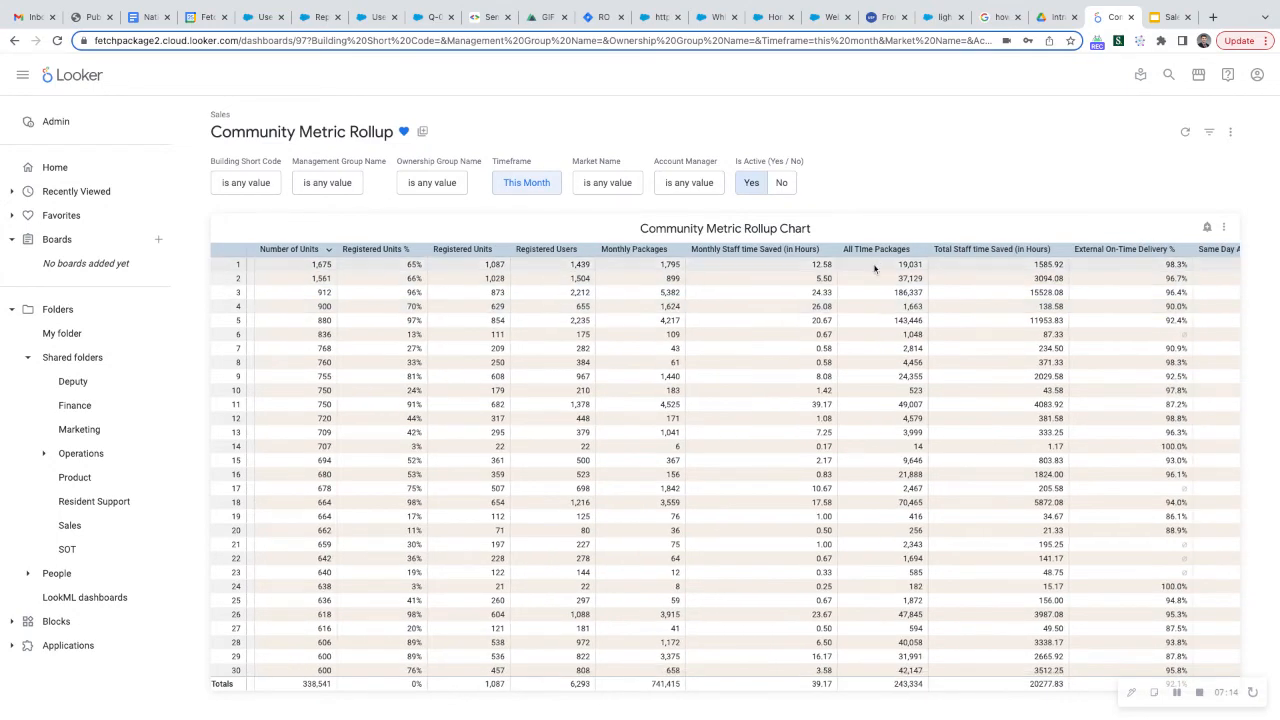
scroll(940, 308, "right", 3)
scroll(986, 309, "right", 2)
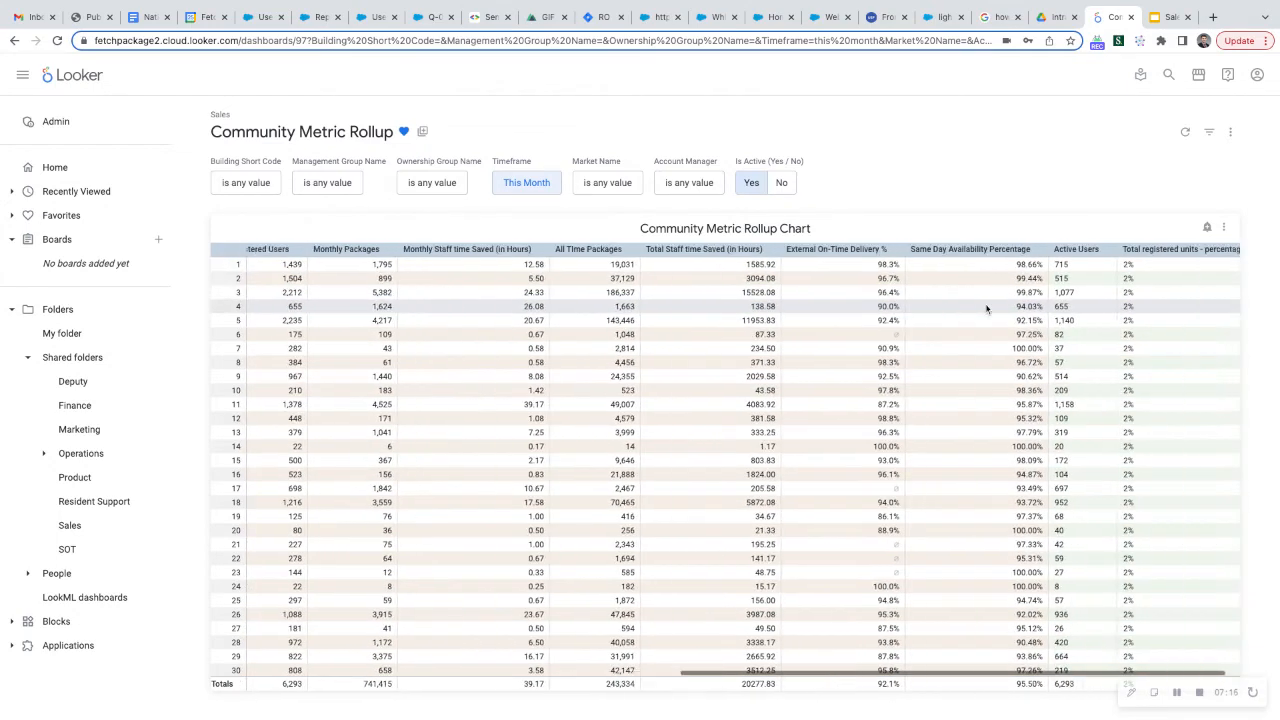
scroll(743, 467, "left", 12)
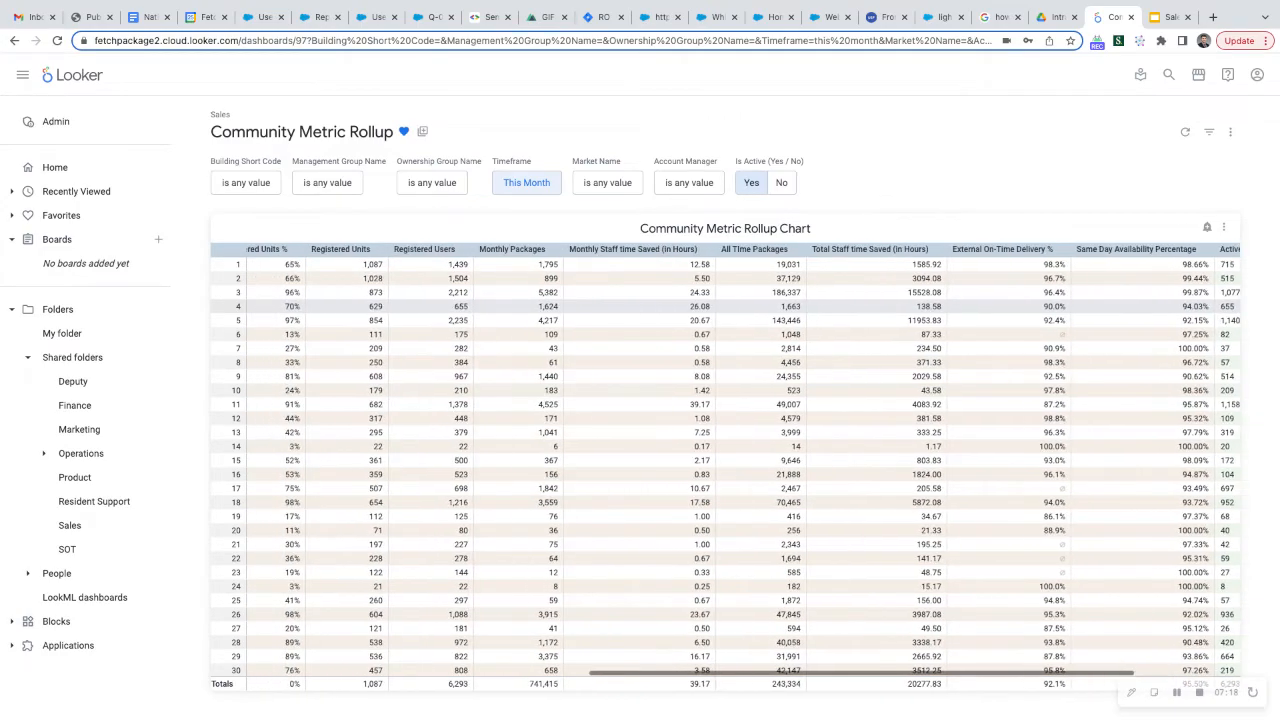
scroll(880, 335, "left", 5)
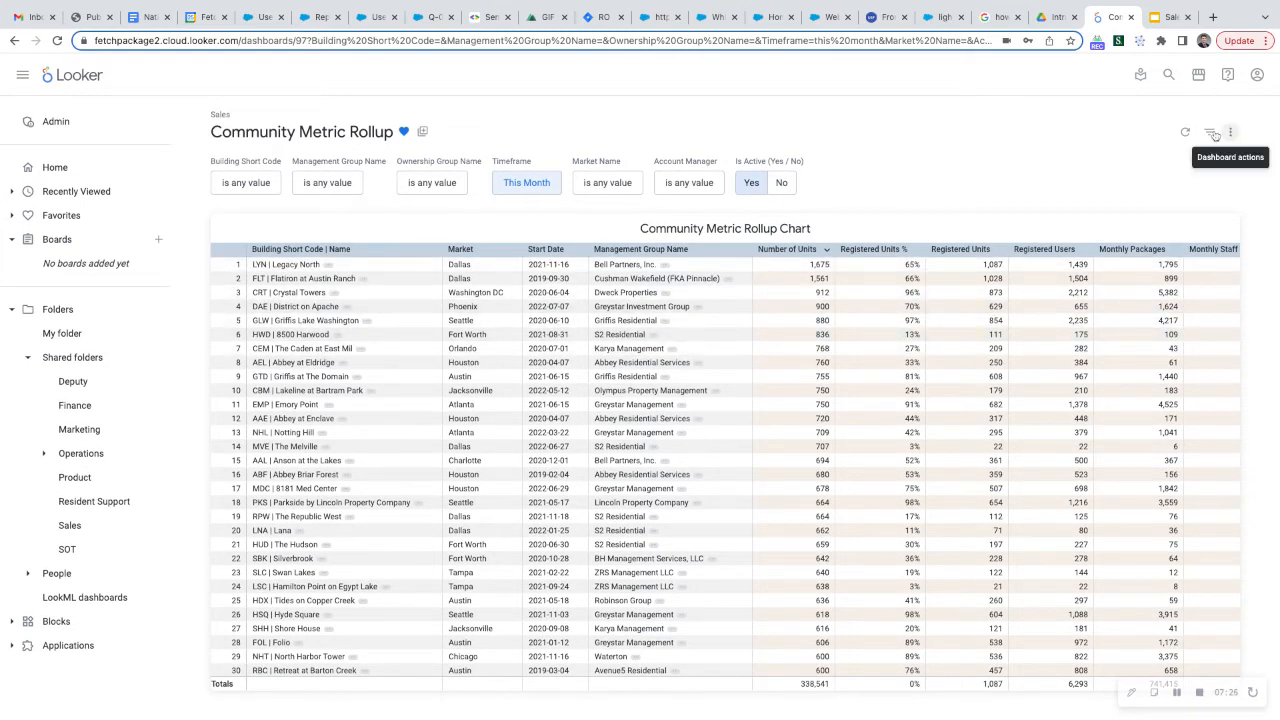
Filter the Management Group Name to Allied Residential and update the dashboard
left_click(320, 188)
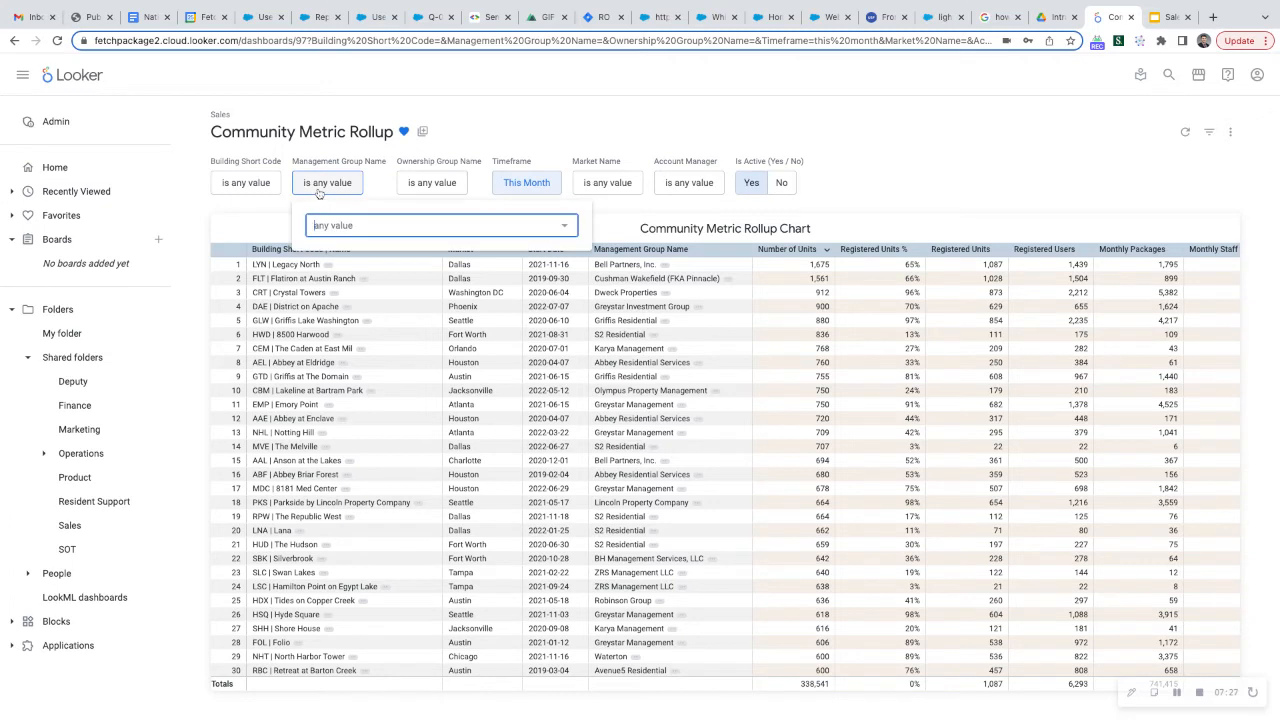
left_click(409, 229)
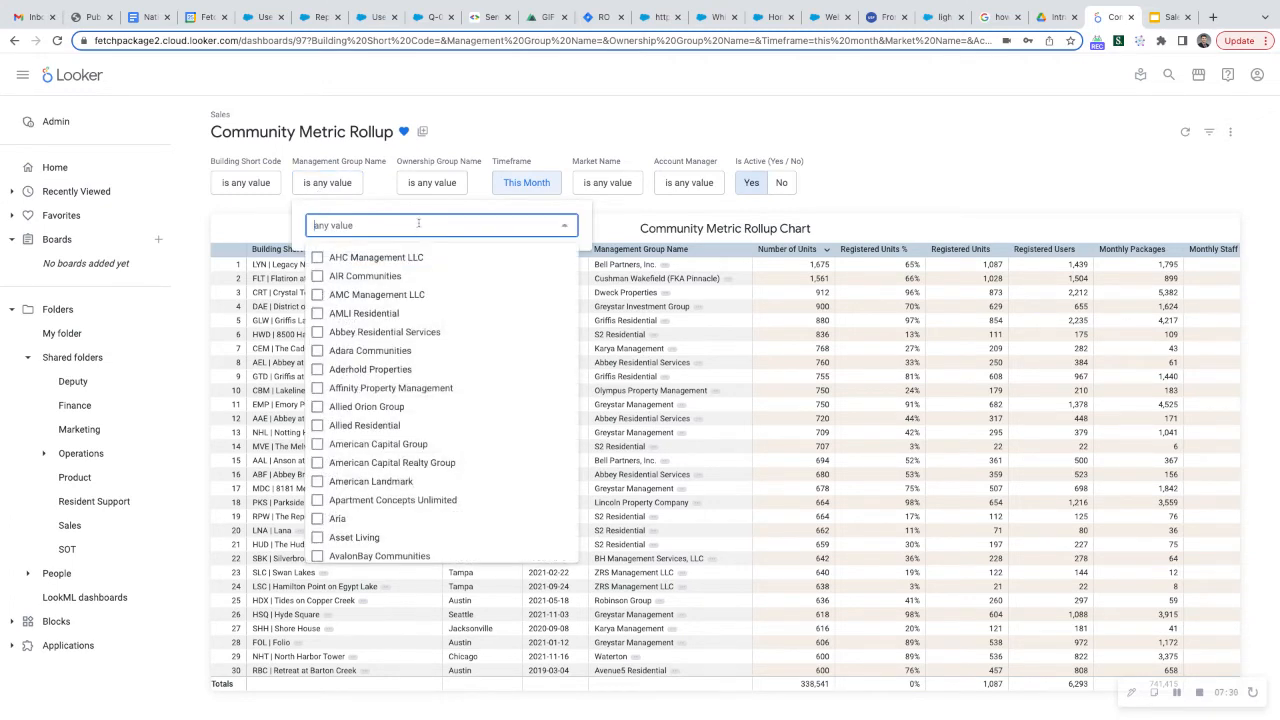
left_click(317, 428)
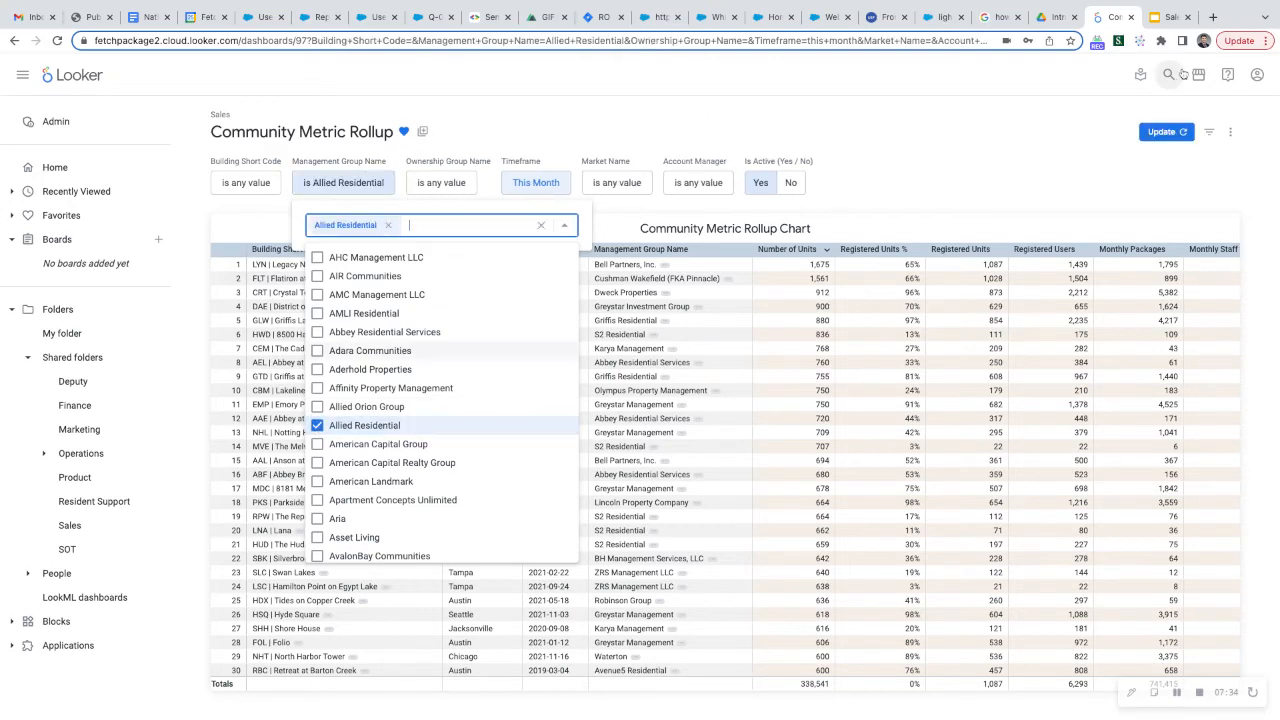
left_click(962, 138)
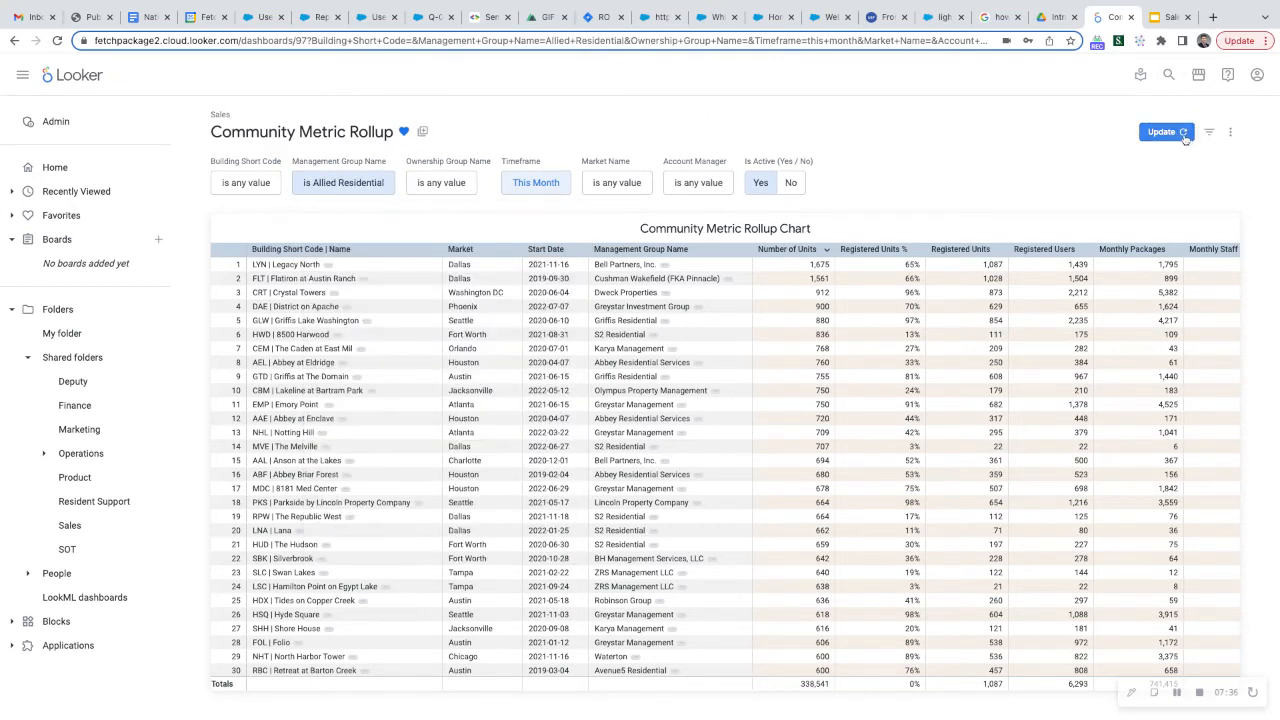
left_click(1185, 135)
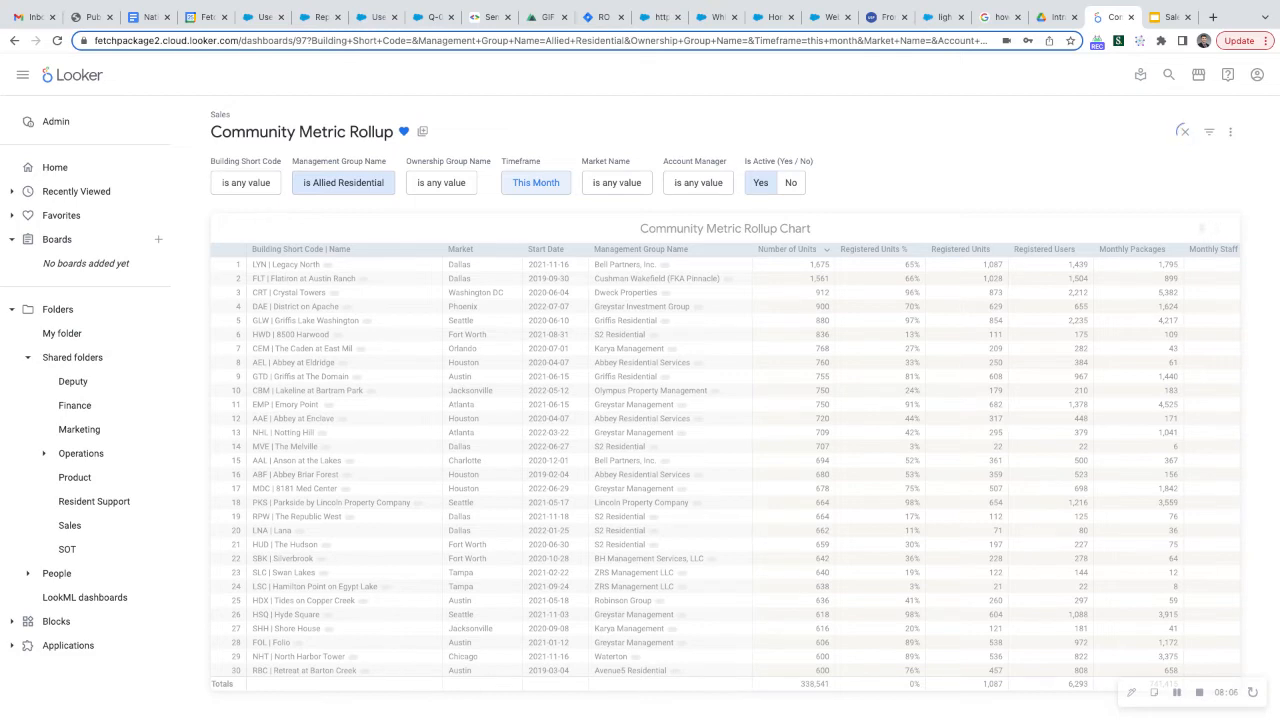
View the full list of Timeframe filter presets and the custom date range option without changing the timeframe
left_click(536, 184)
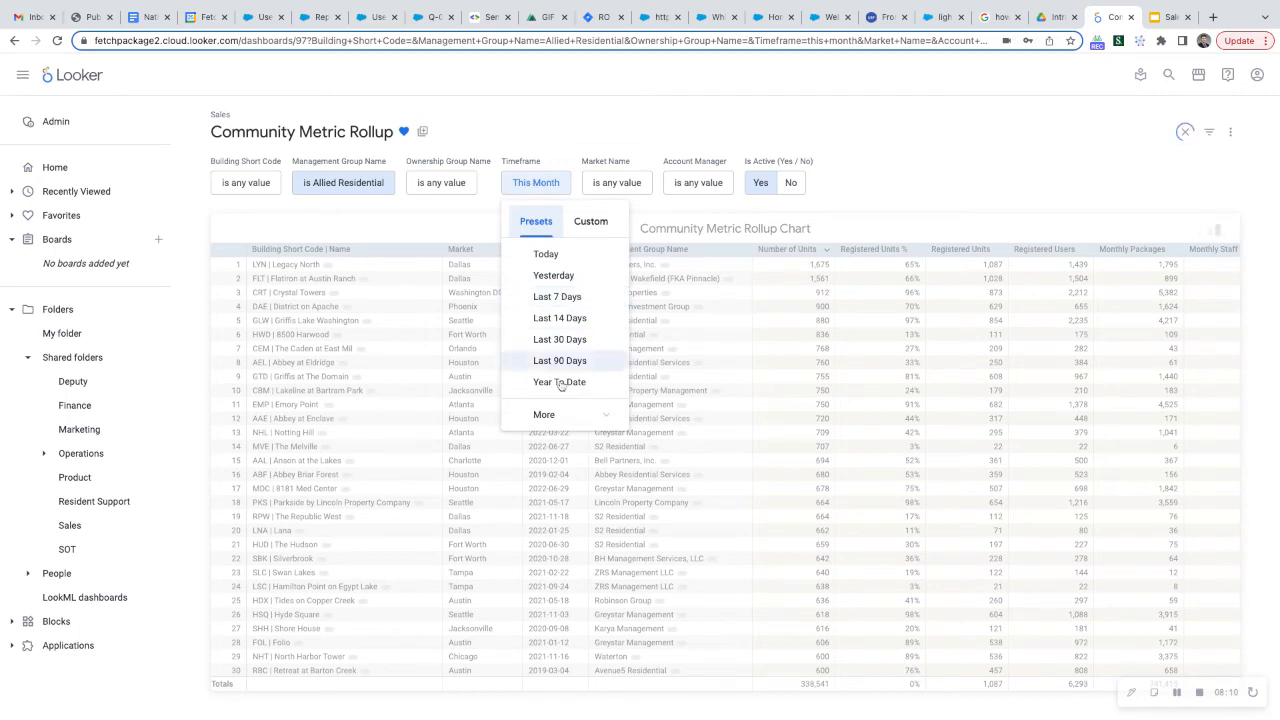
left_click(553, 415)
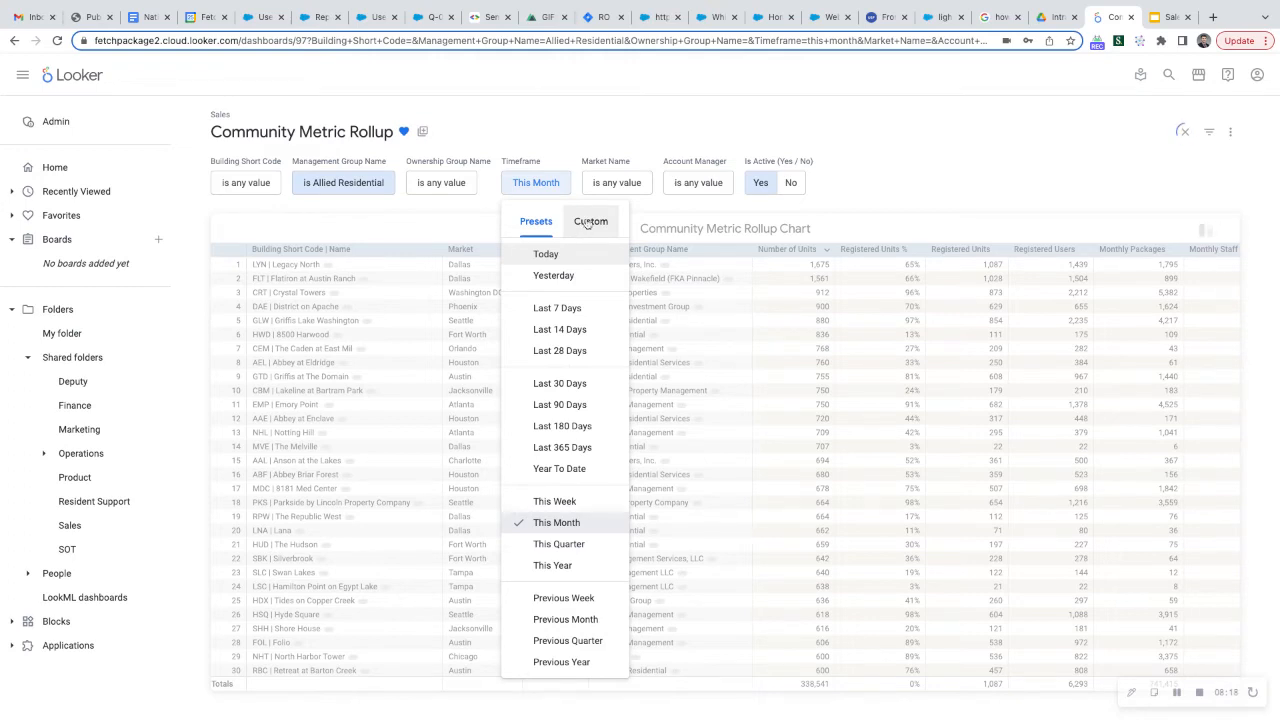
left_click(588, 222)
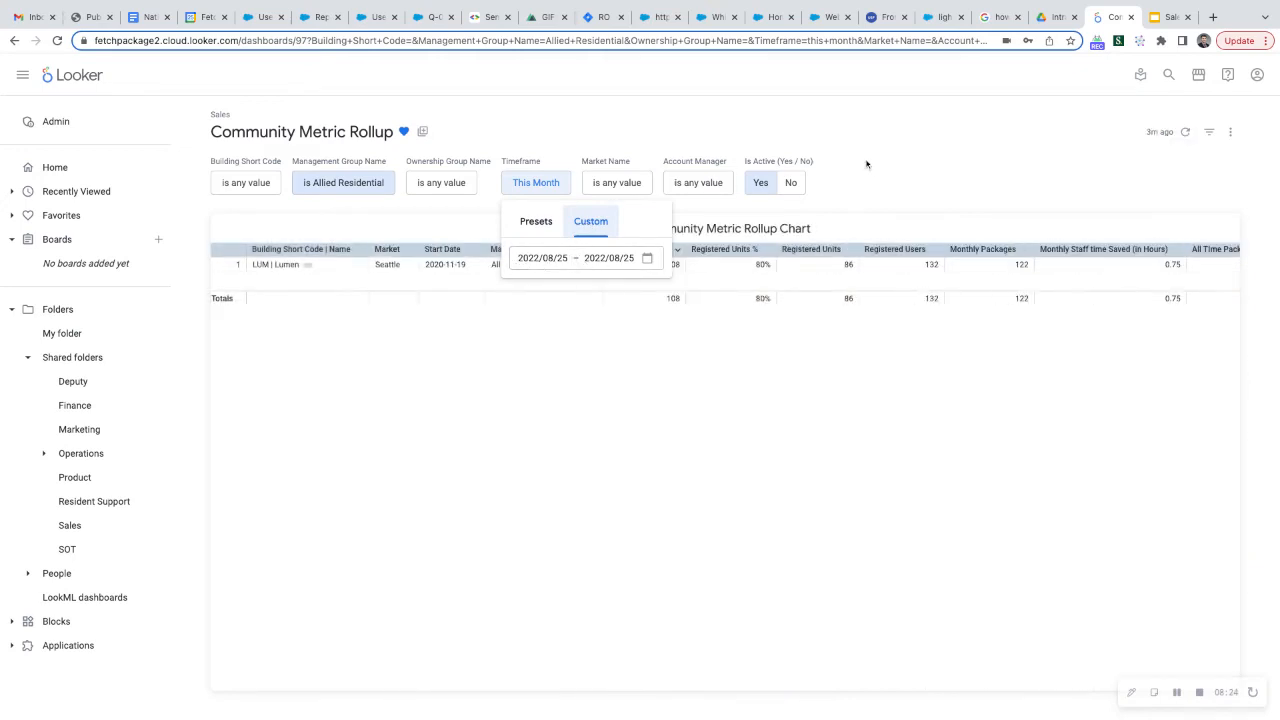
left_click(884, 145)
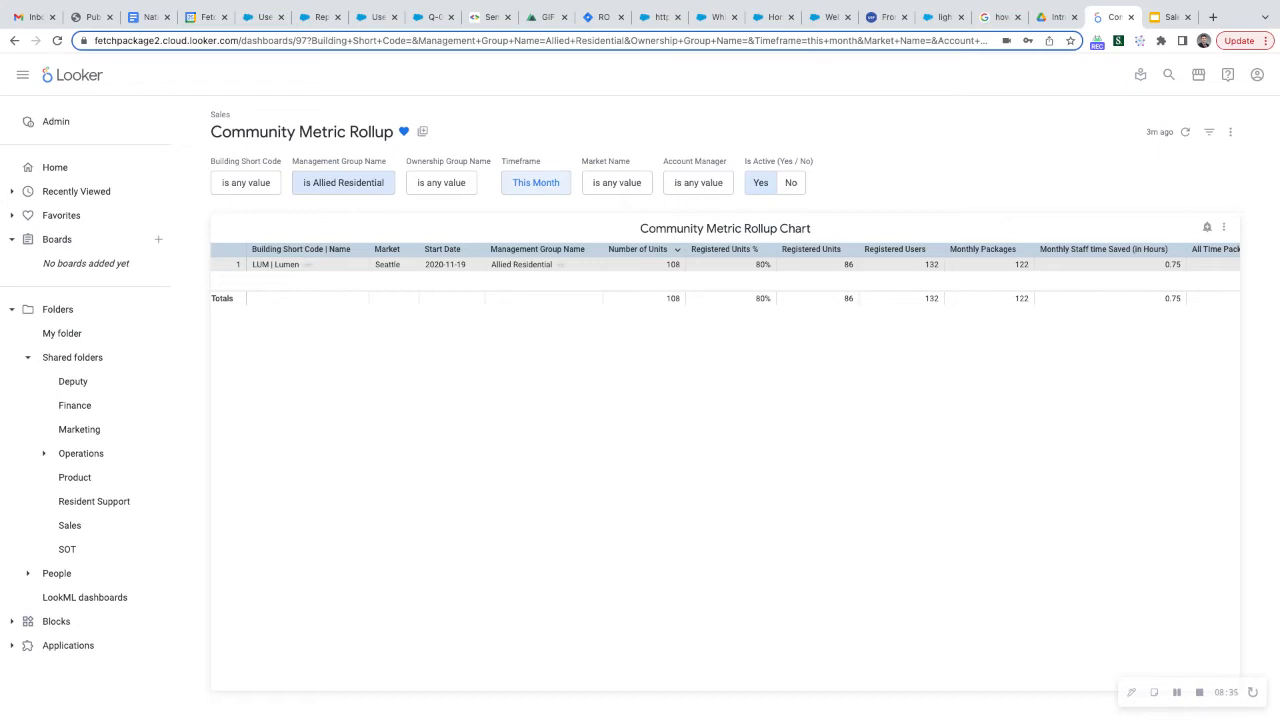
Examine the dashboard's download formats, including the PDF paper size options, and leave without downloading
left_click(1230, 134)
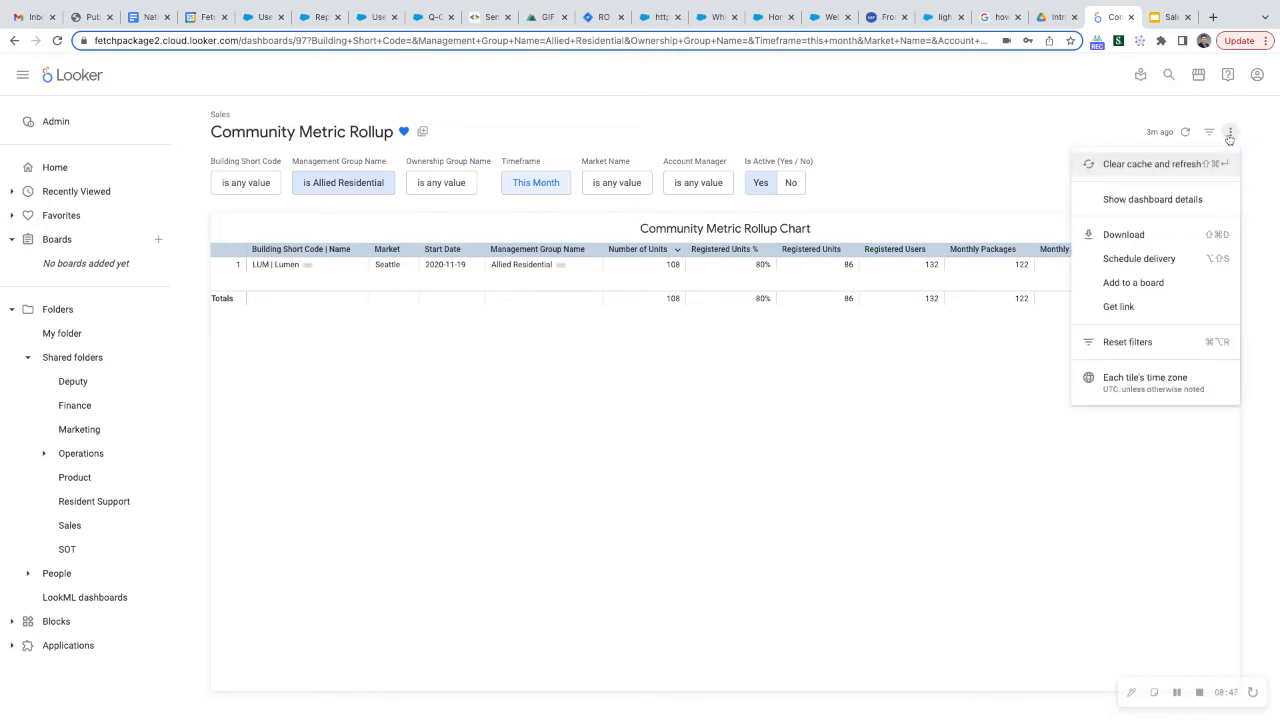
left_click(1173, 235)
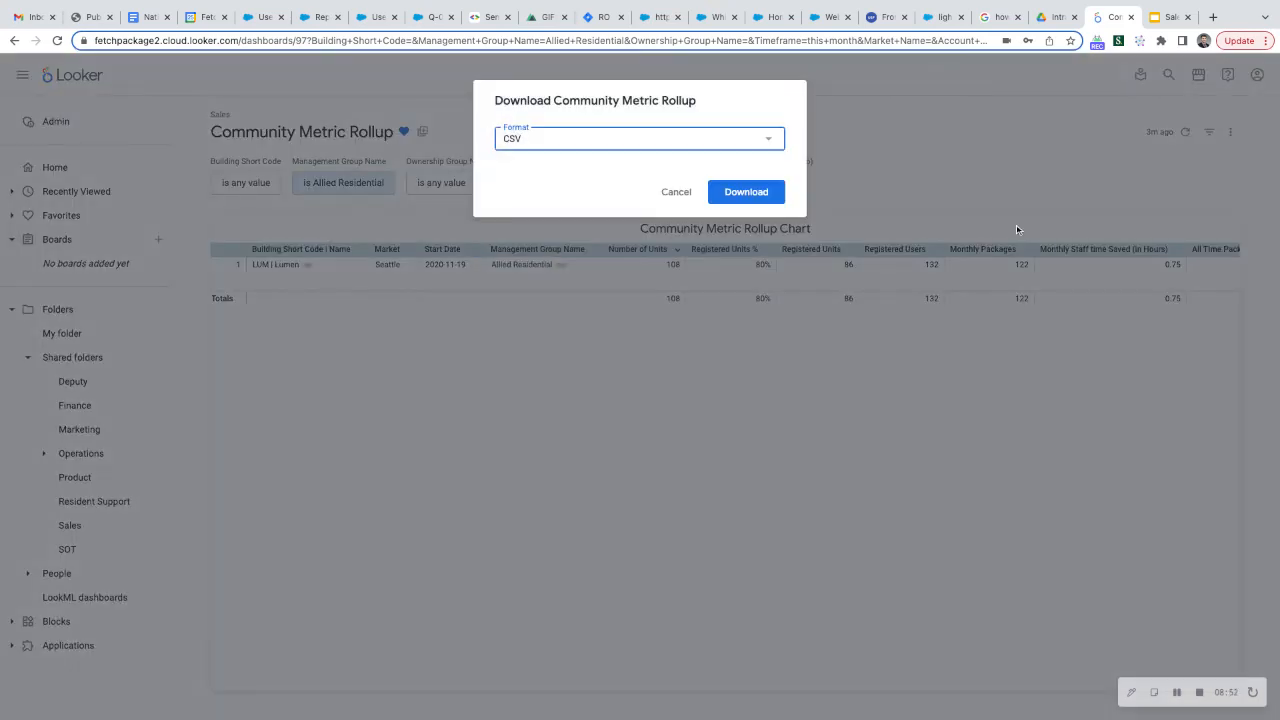
left_click(660, 143)
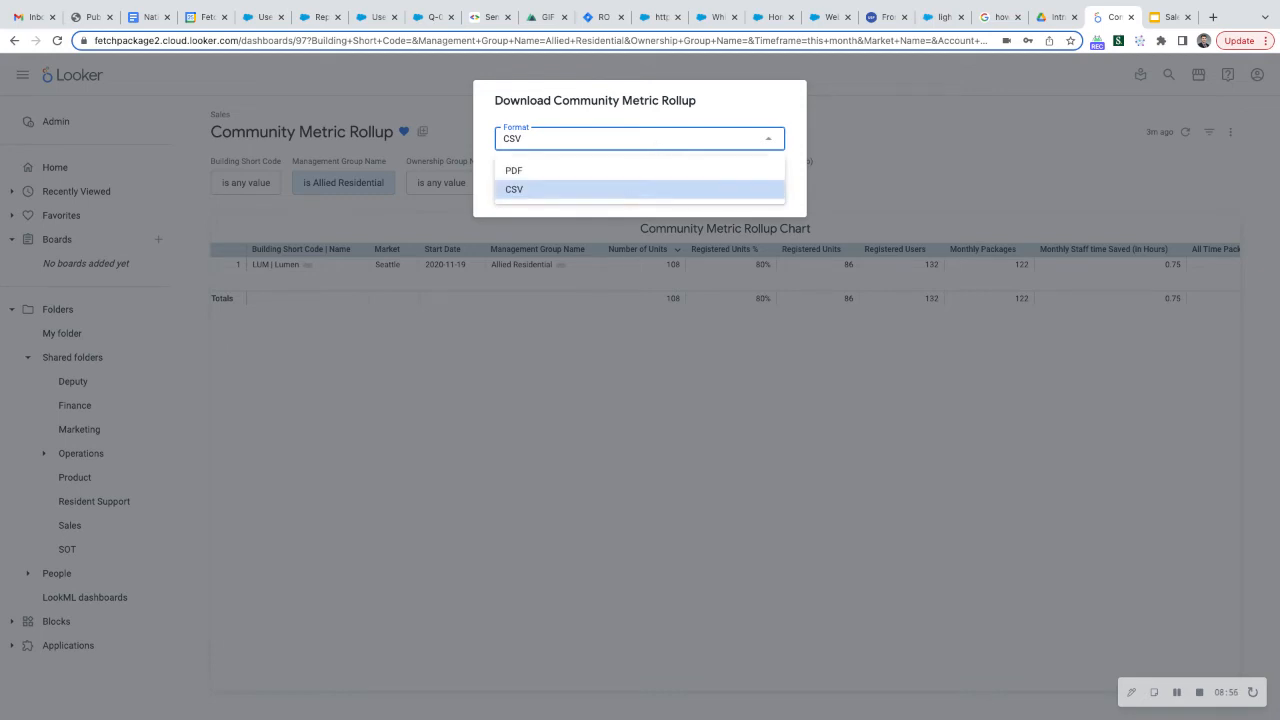
left_click(670, 170)
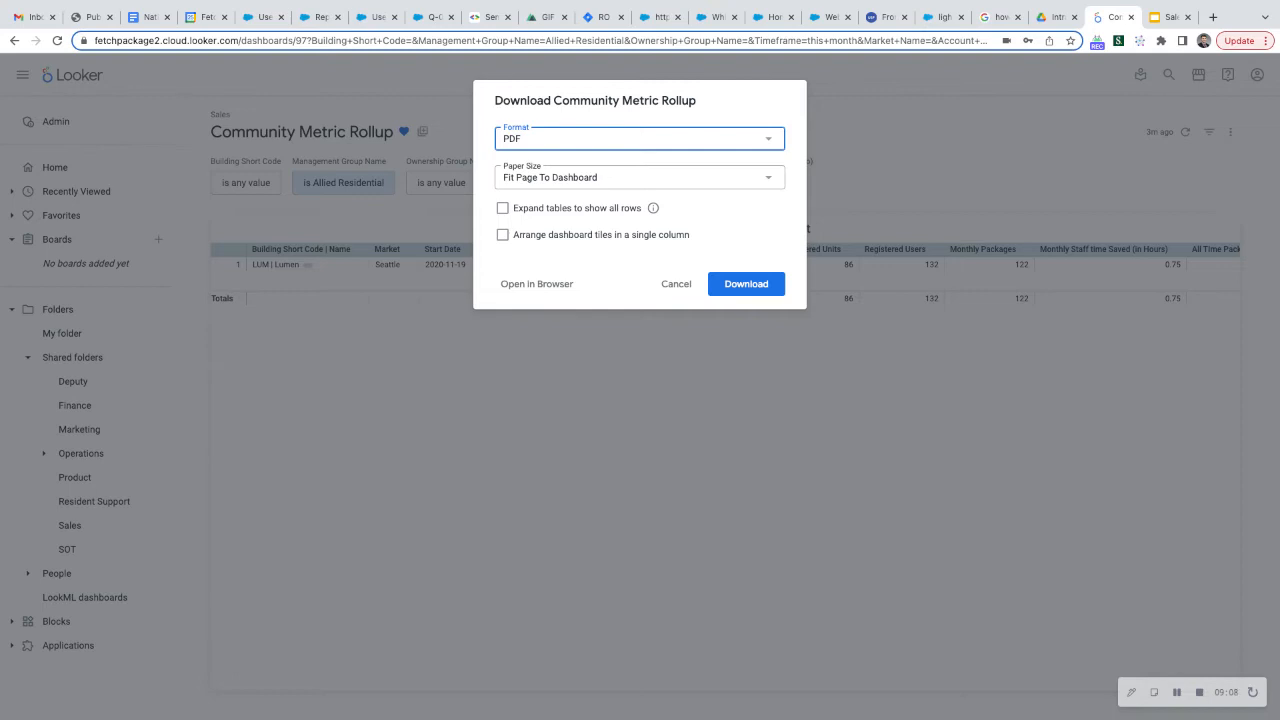
left_click(720, 138)
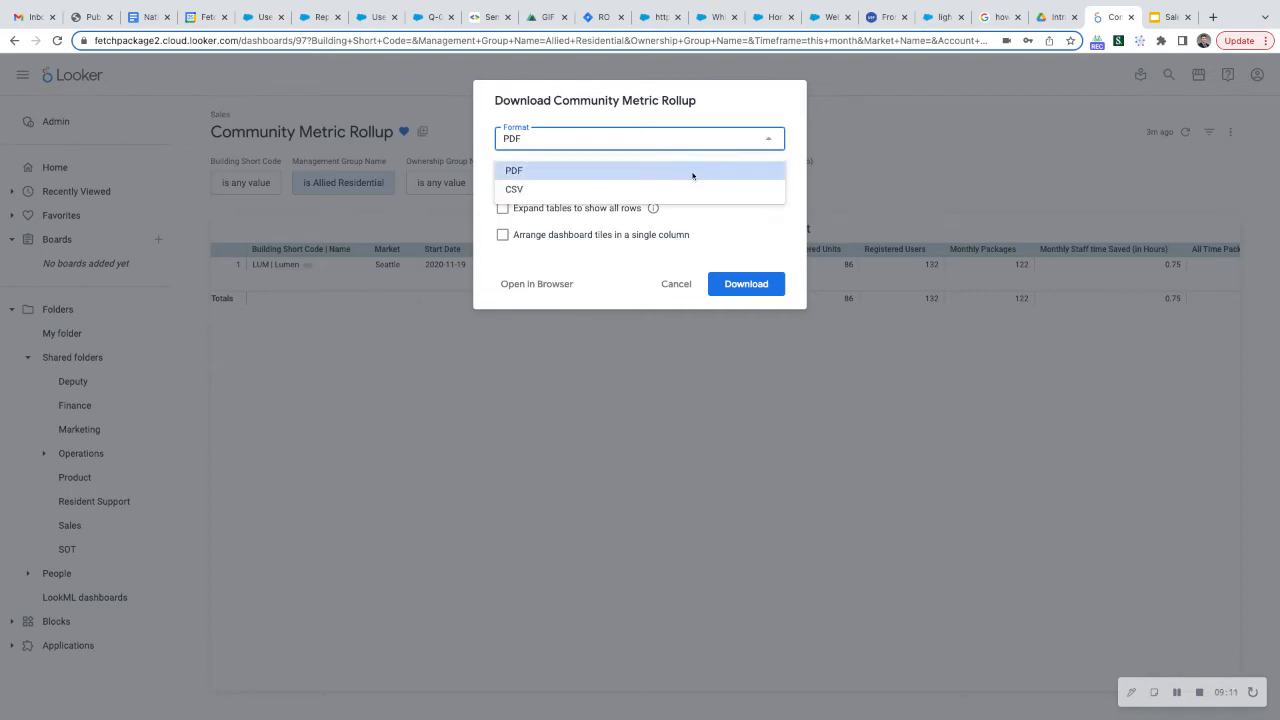
left_click(772, 221)
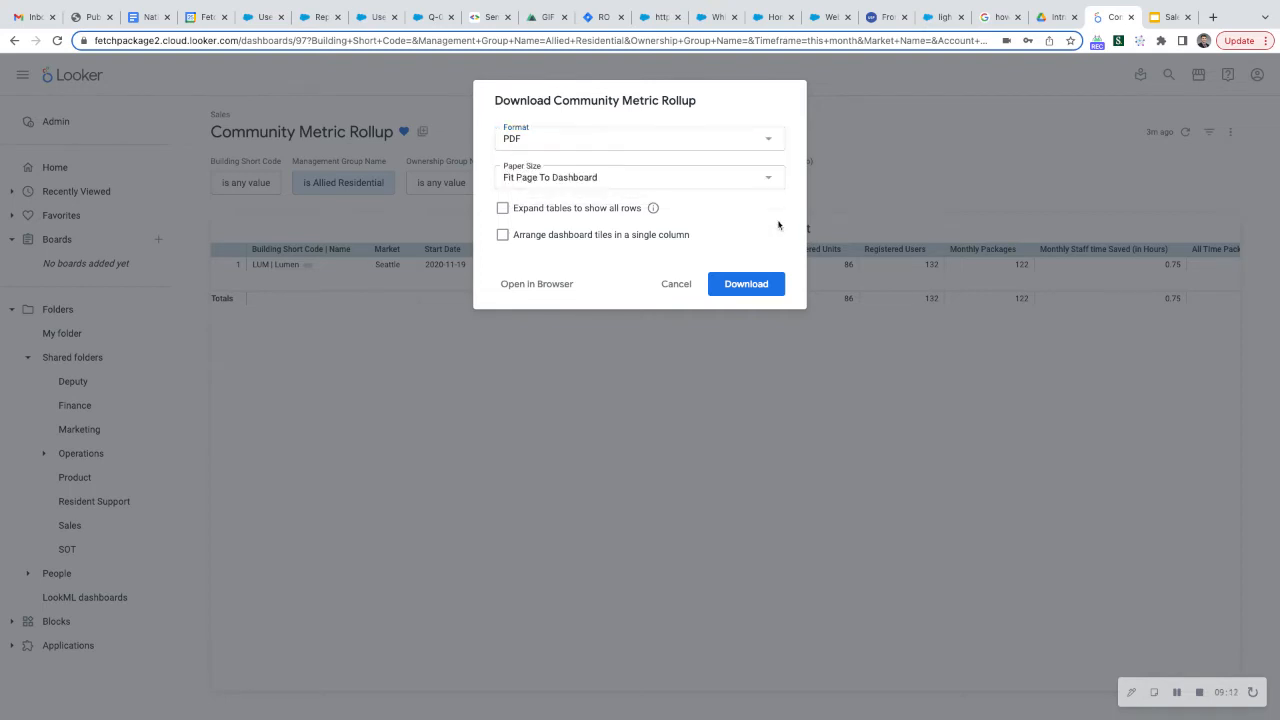
left_click(665, 179)
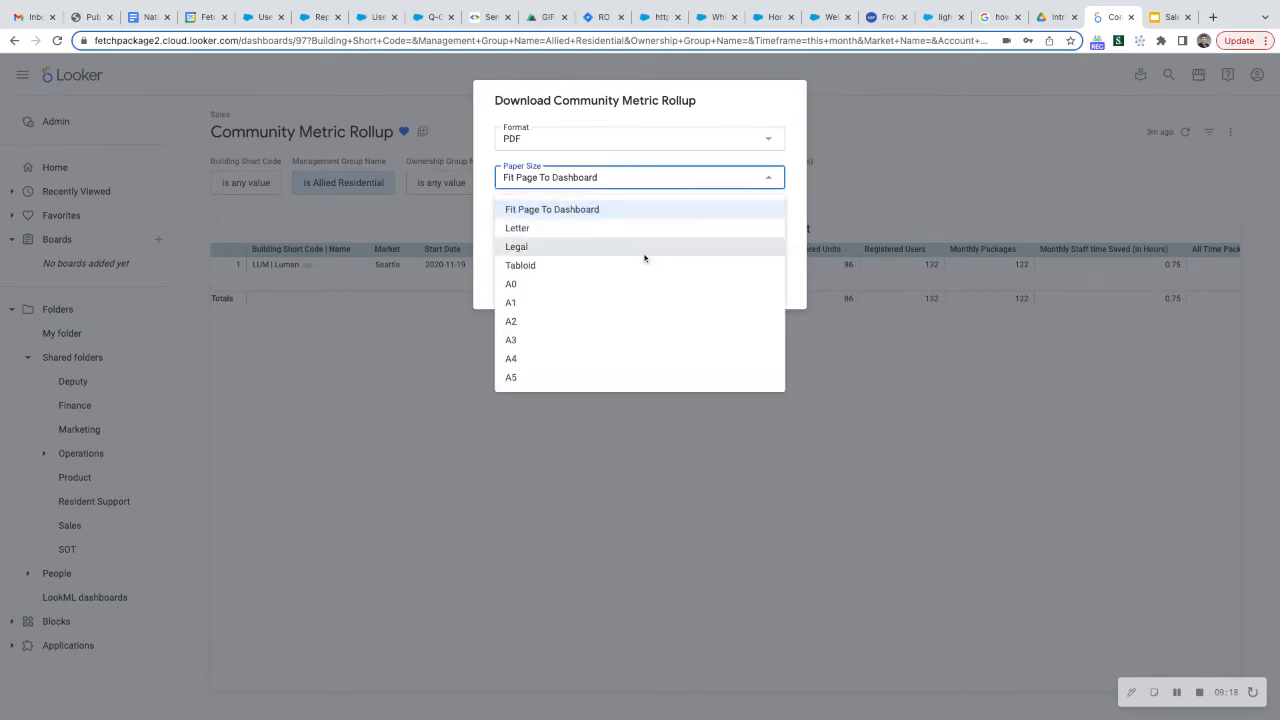
left_click(662, 158)
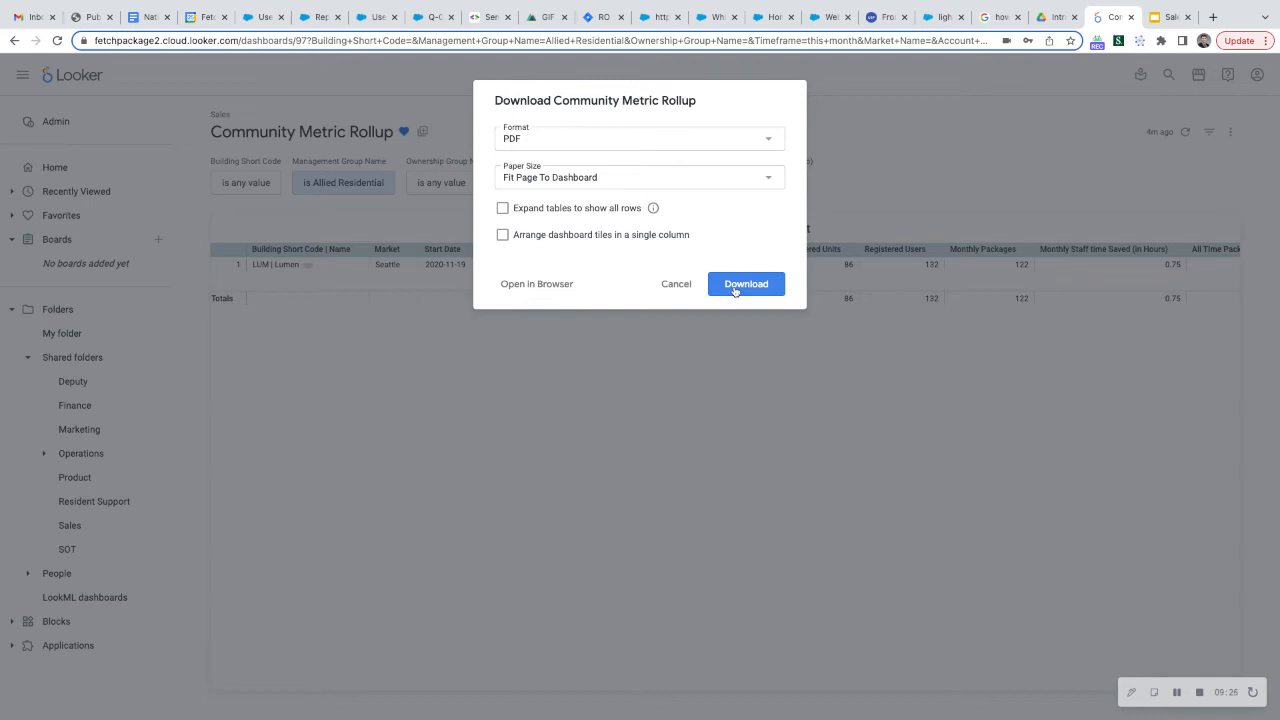
left_click(675, 287)
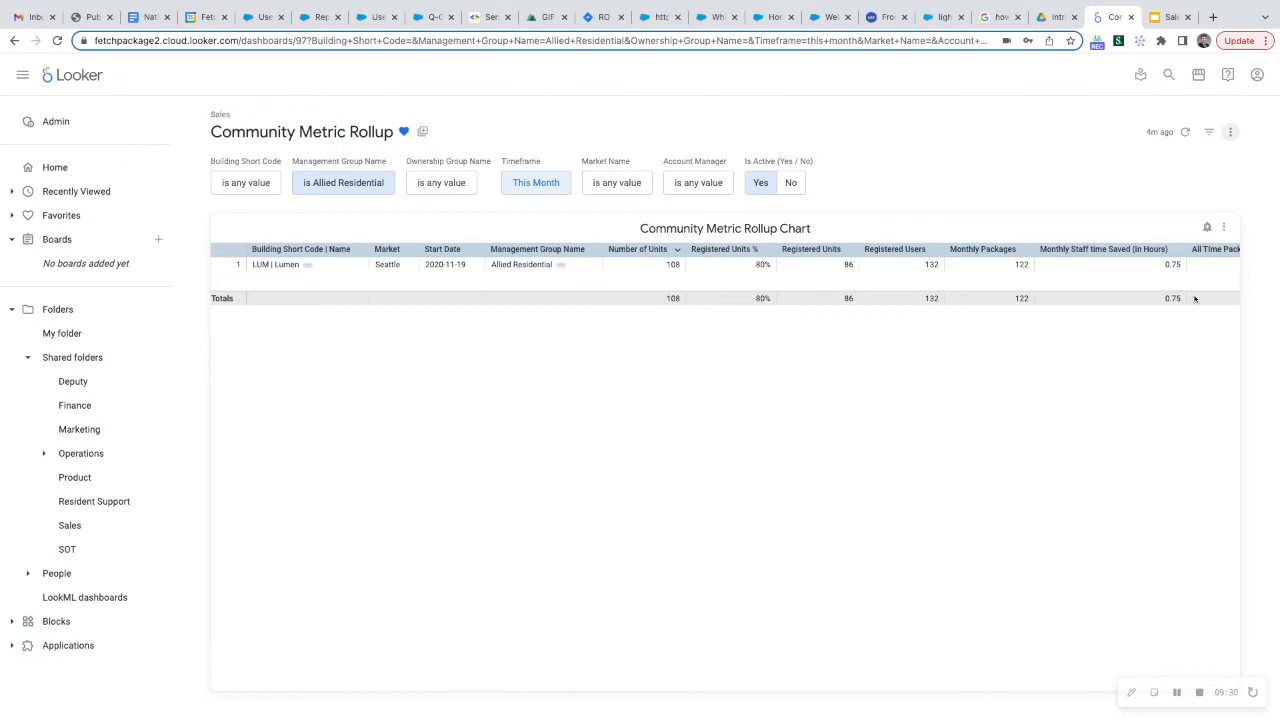
Create a new delivery schedule for the filtered dashboard and set its recurrence to Monthly on the 1st
left_click(1232, 132)
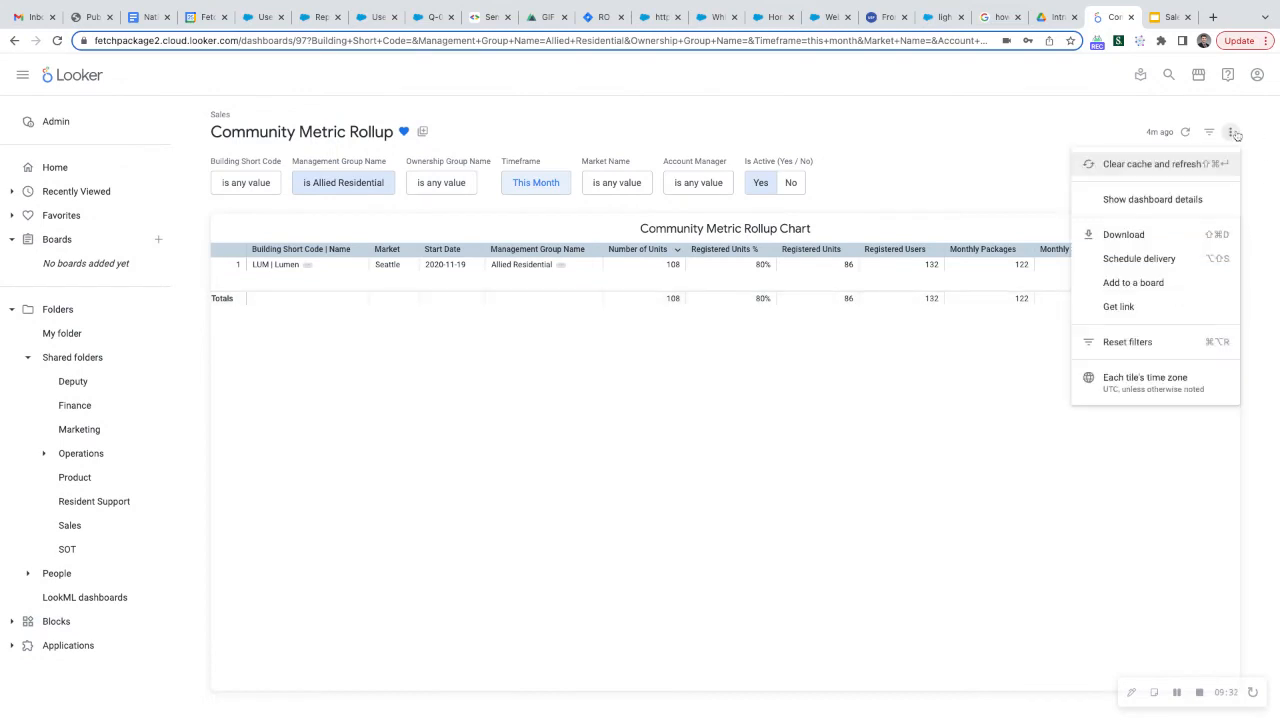
left_click(1183, 263)
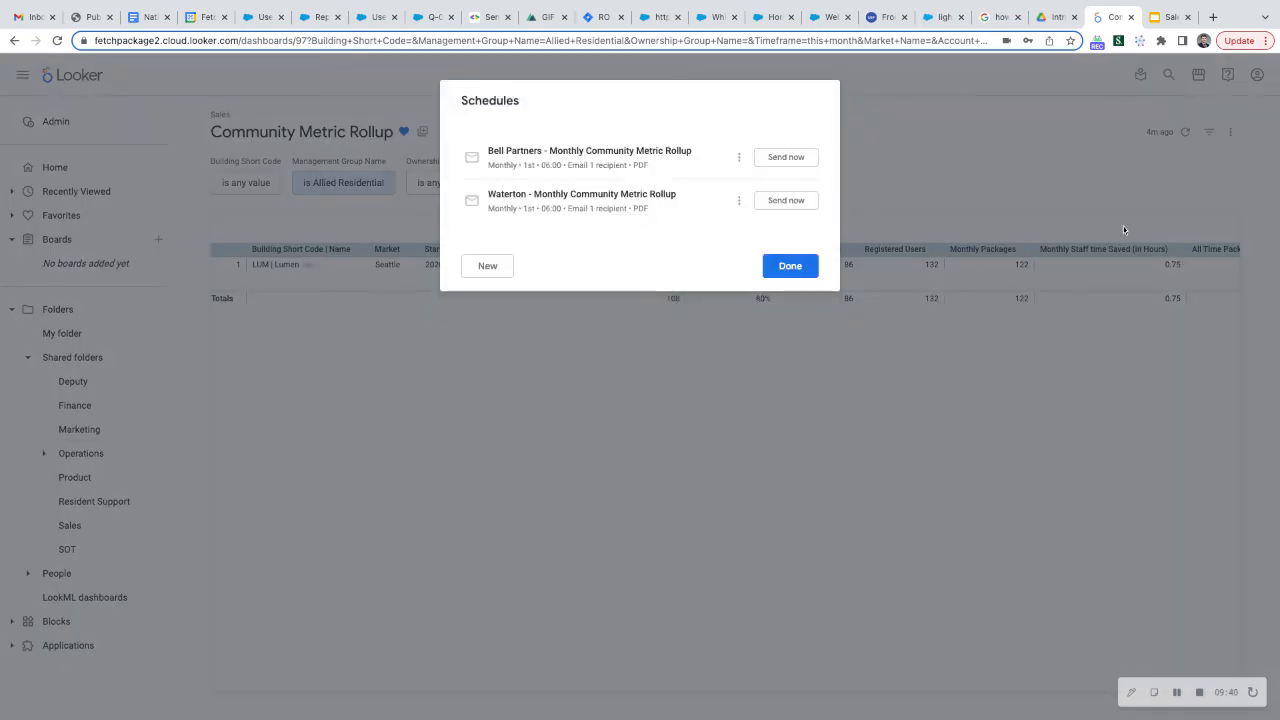
left_click(488, 266)
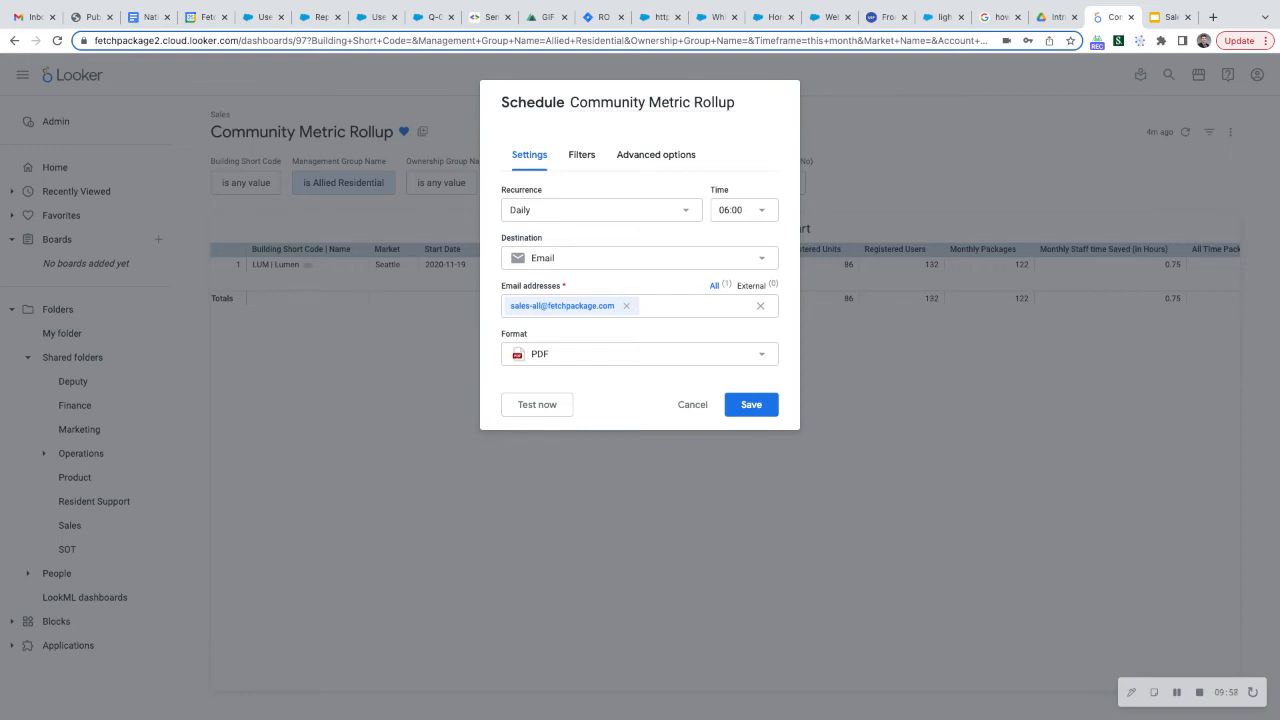
left_click(634, 208)
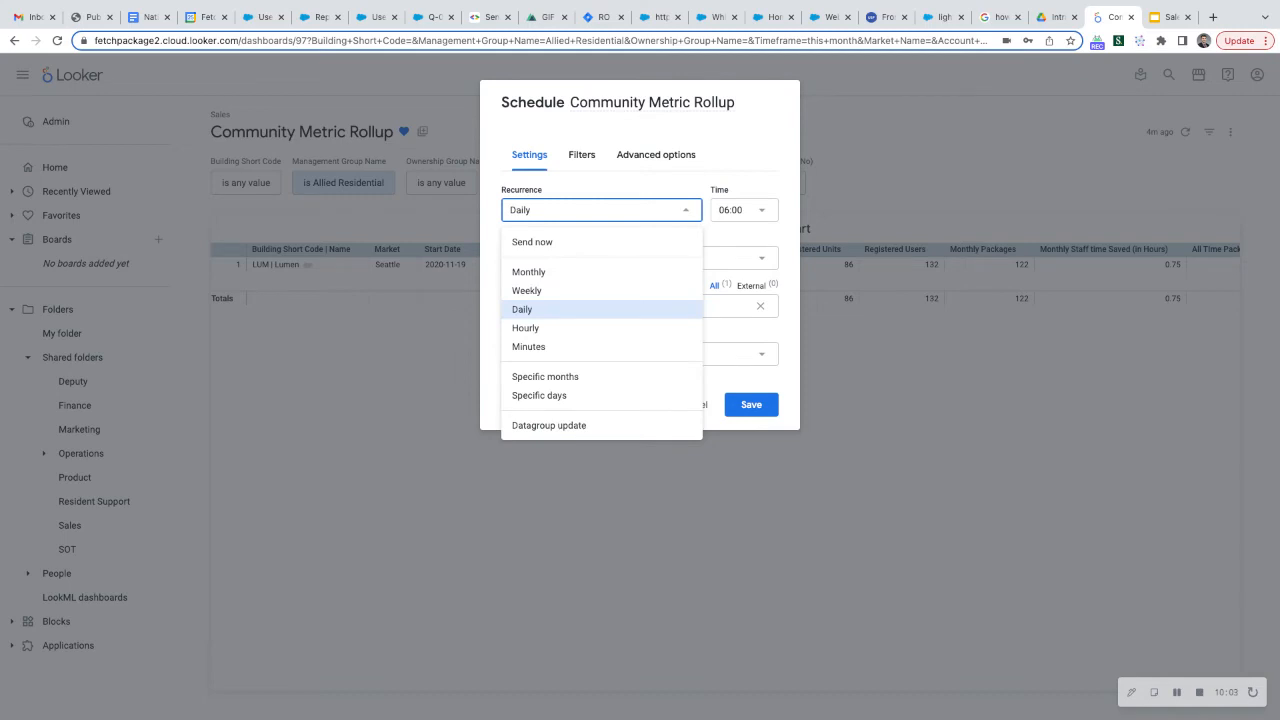
left_click(620, 273)
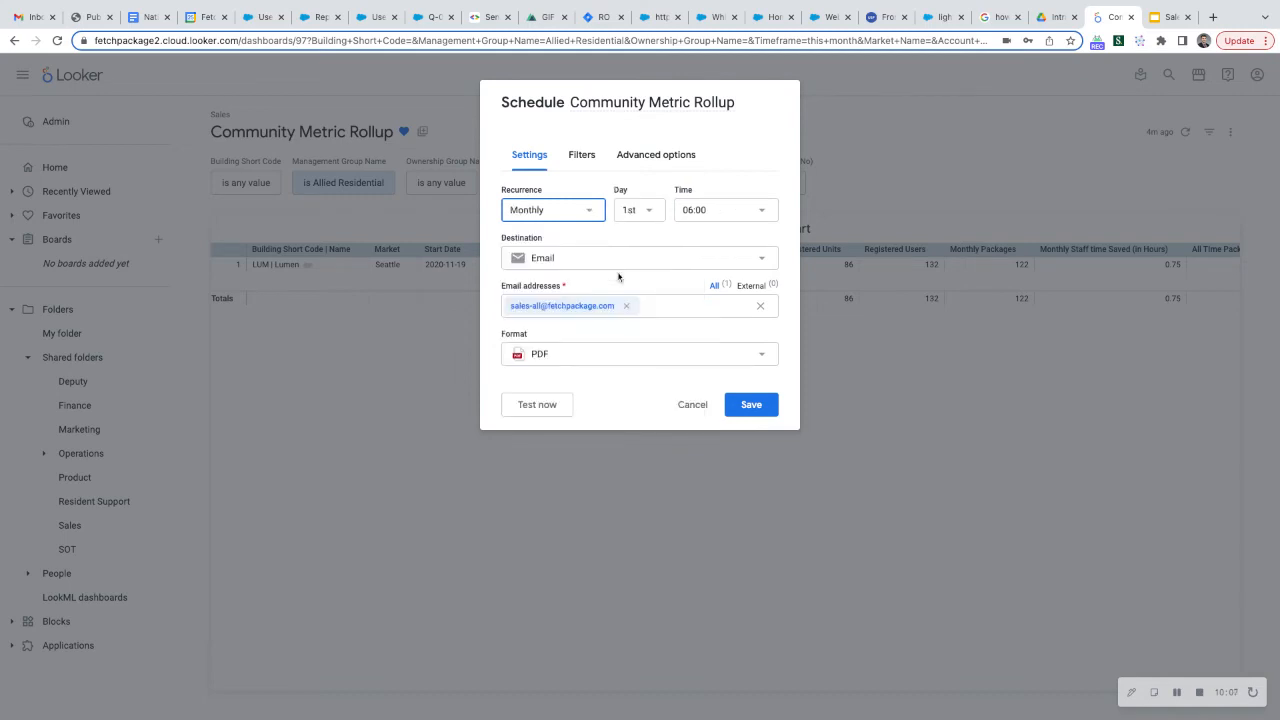
left_click(652, 210)
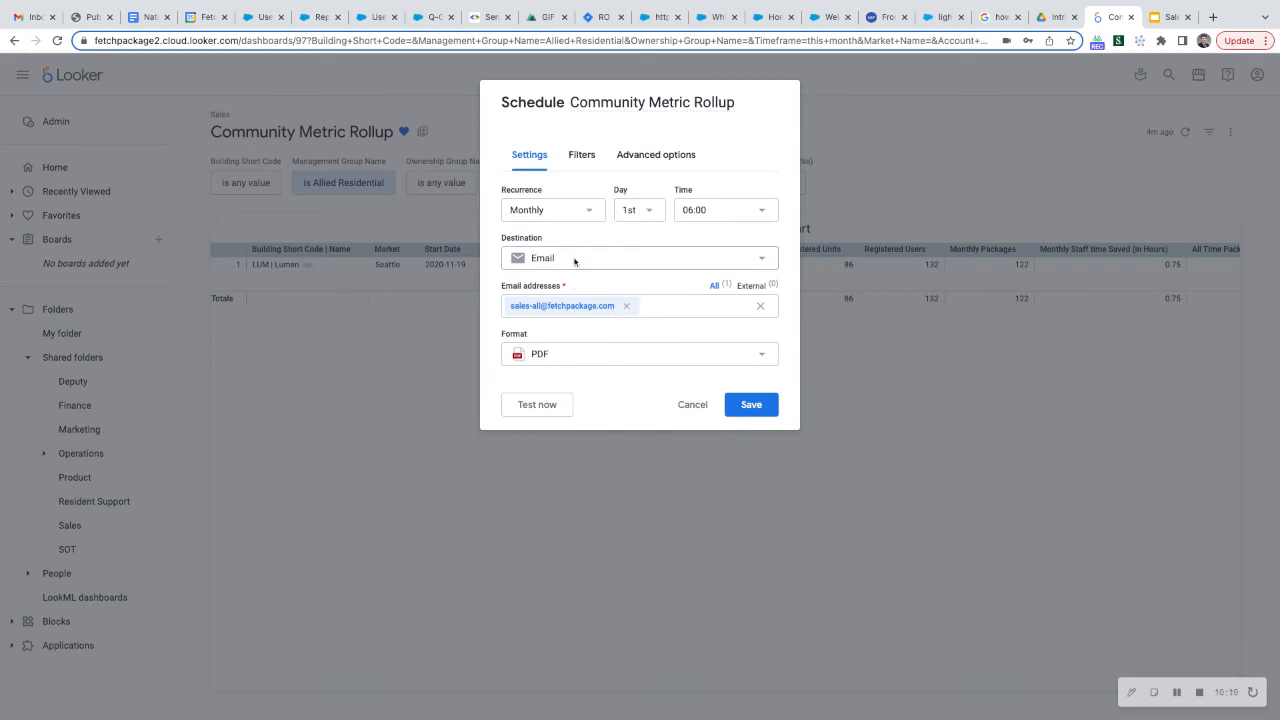
Keep Email as the schedule's delivery destination and remove the prefilled recipient address
left_click(633, 262)
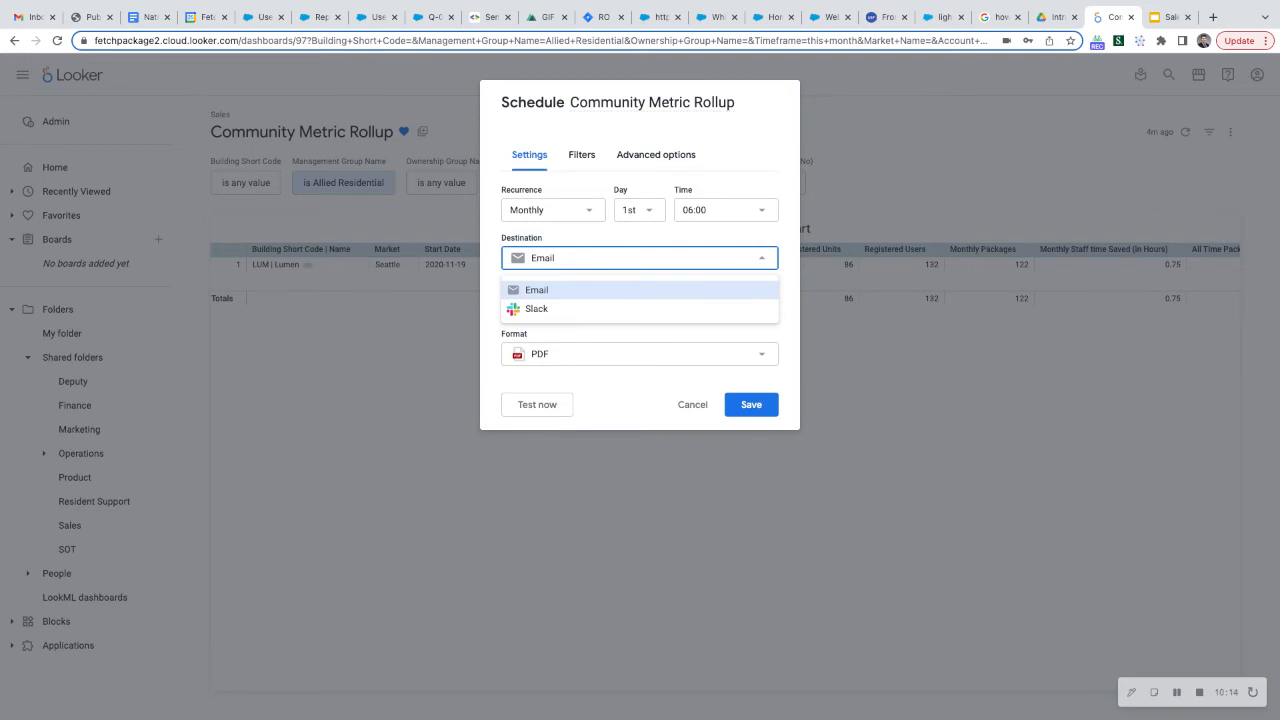
key("Return")
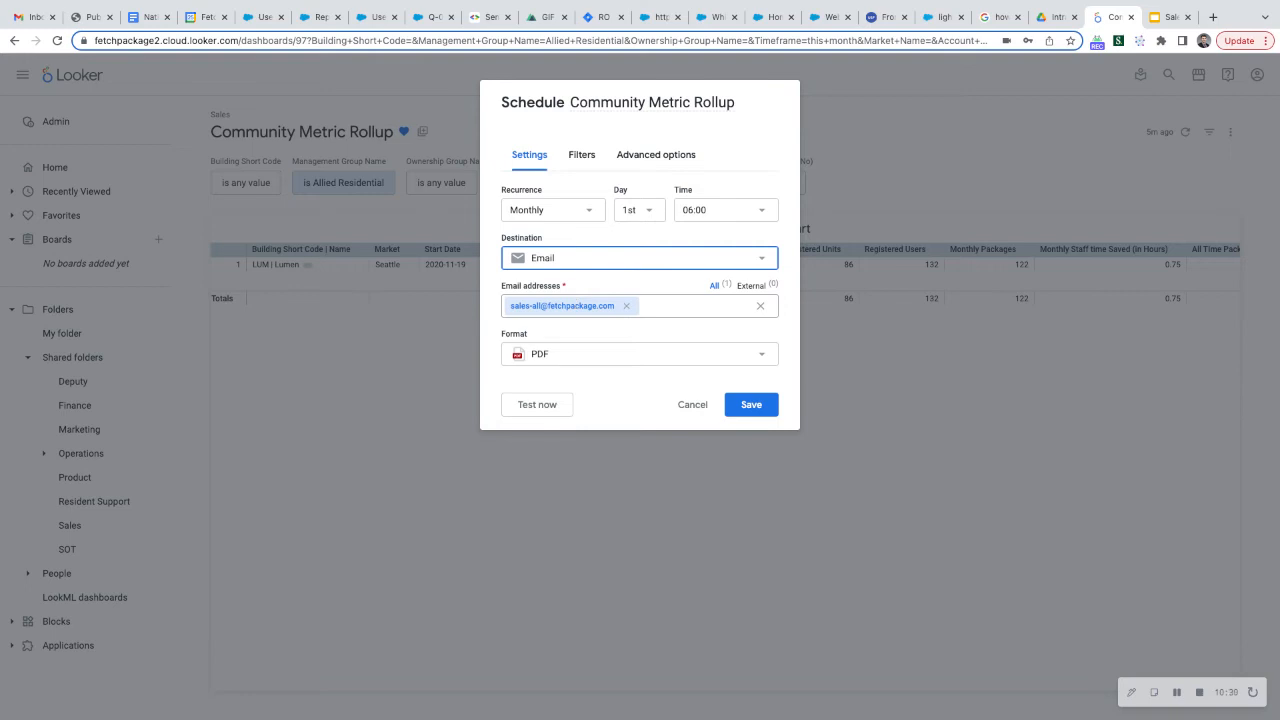
left_click(626, 306)
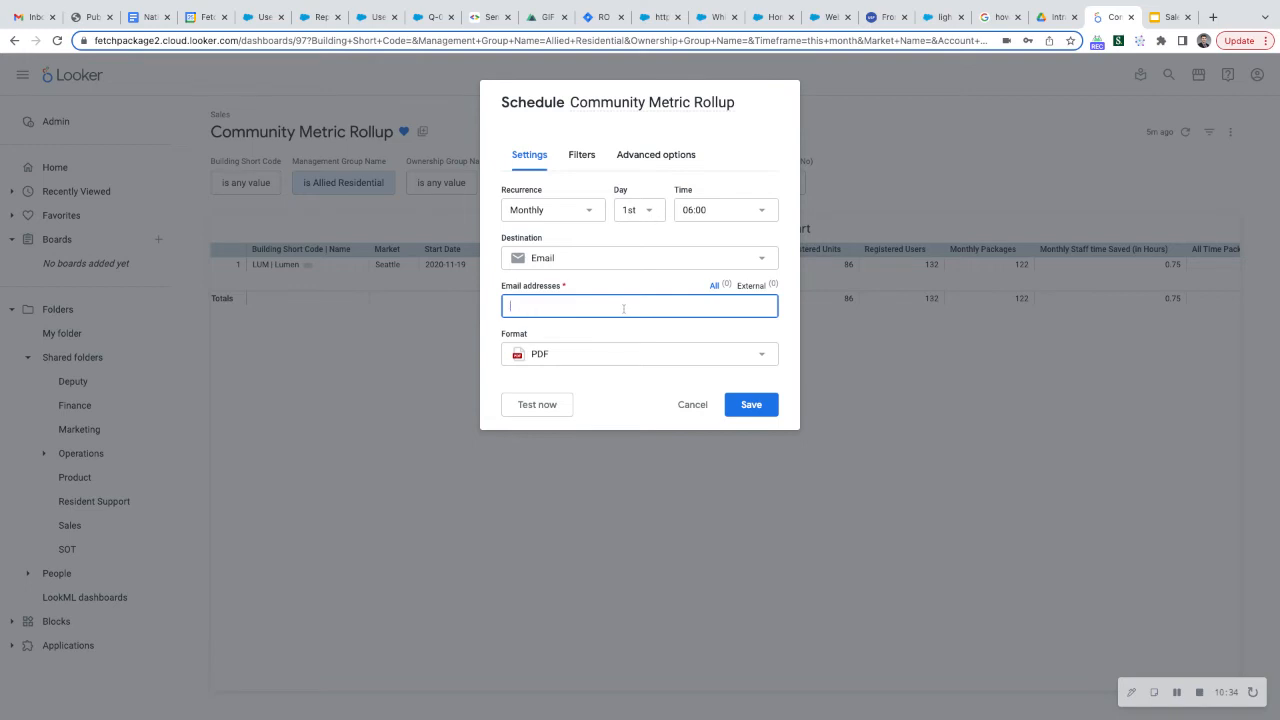
Fill in the recipient's email address for the scheduled delivery and keep PDF as its format
left_click(629, 344)
left_click(632, 335)
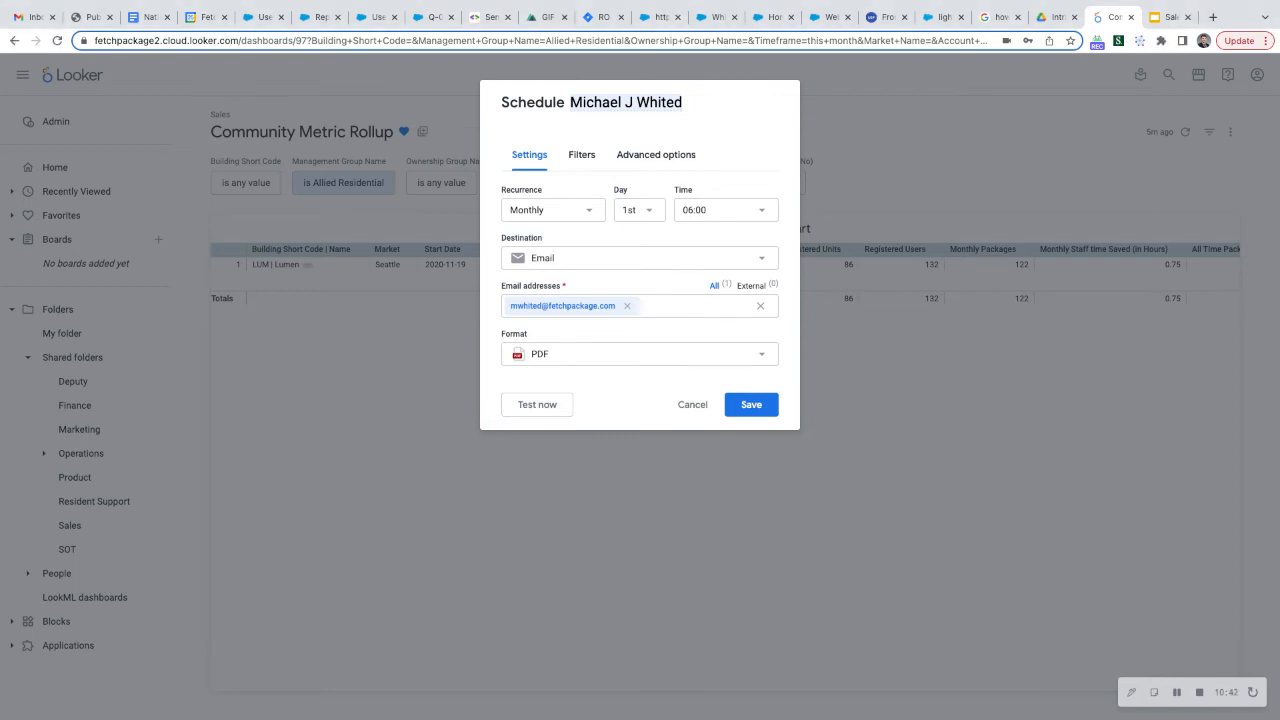
left_click(700, 352)
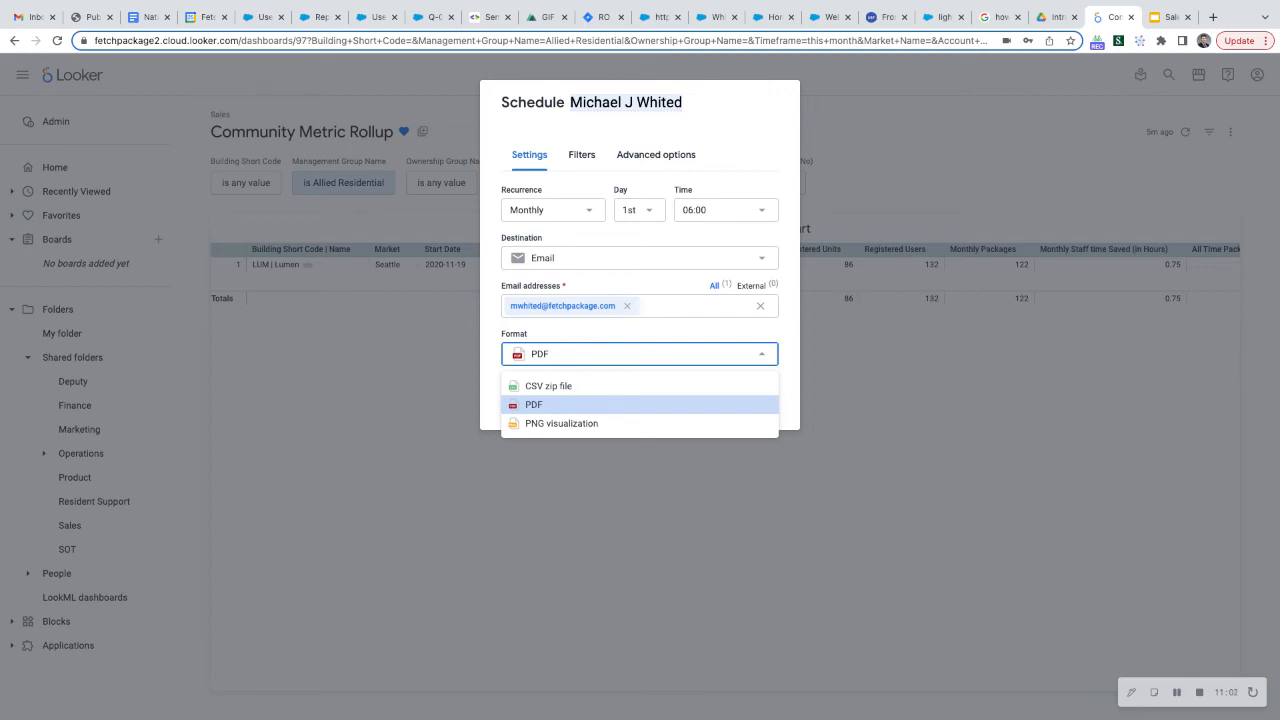
left_click(670, 342)
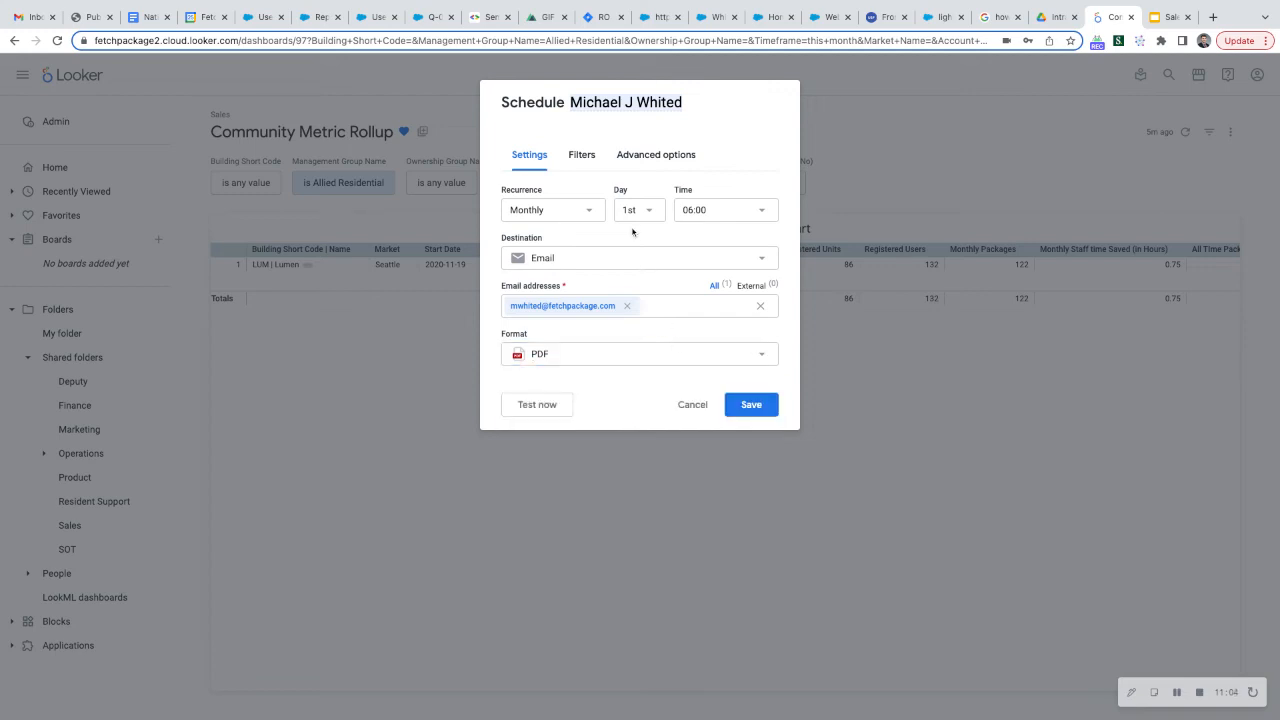
Remove Allied Residential from the schedule's Management Group Name filter, leaving it at any value
left_click(568, 160)
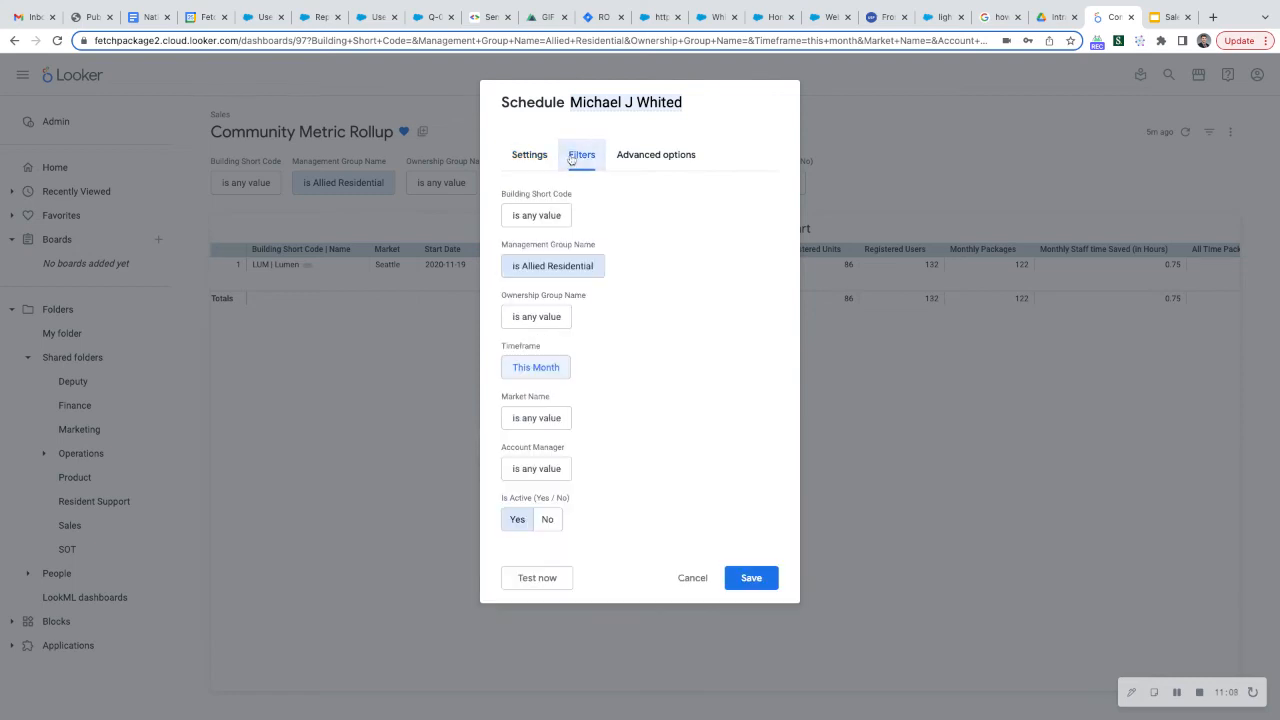
left_click(575, 266)
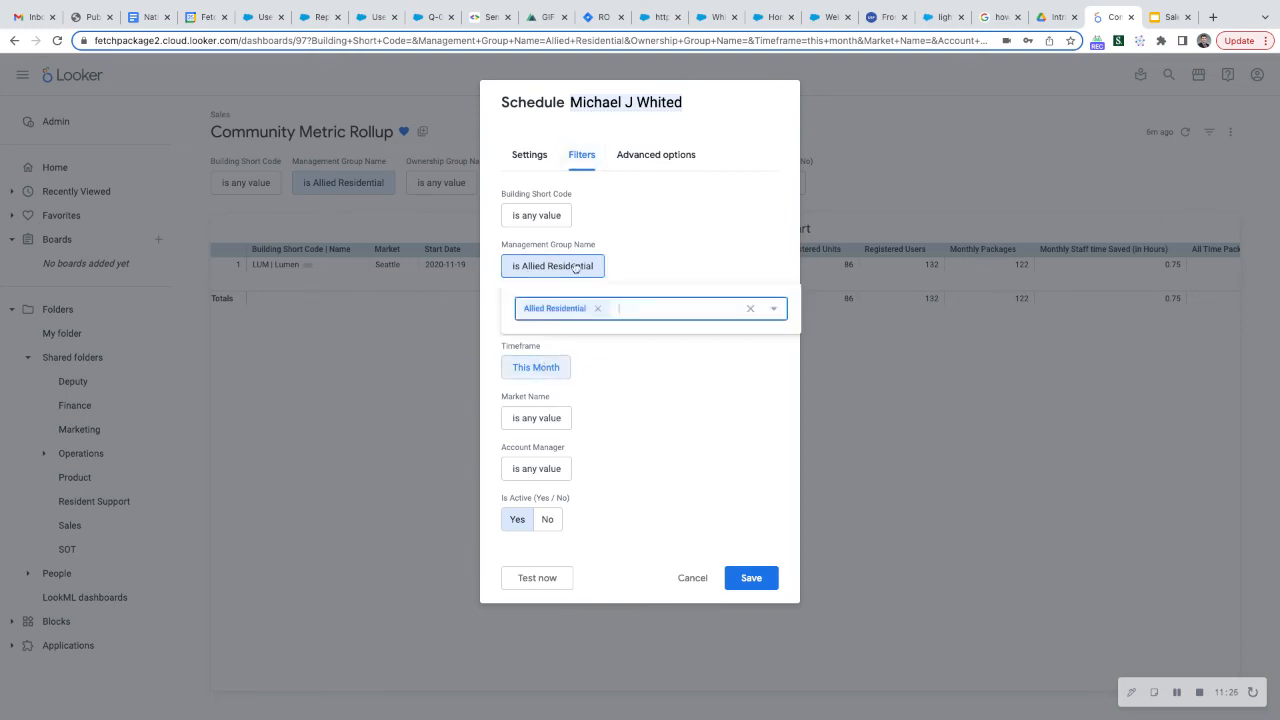
left_click(603, 314)
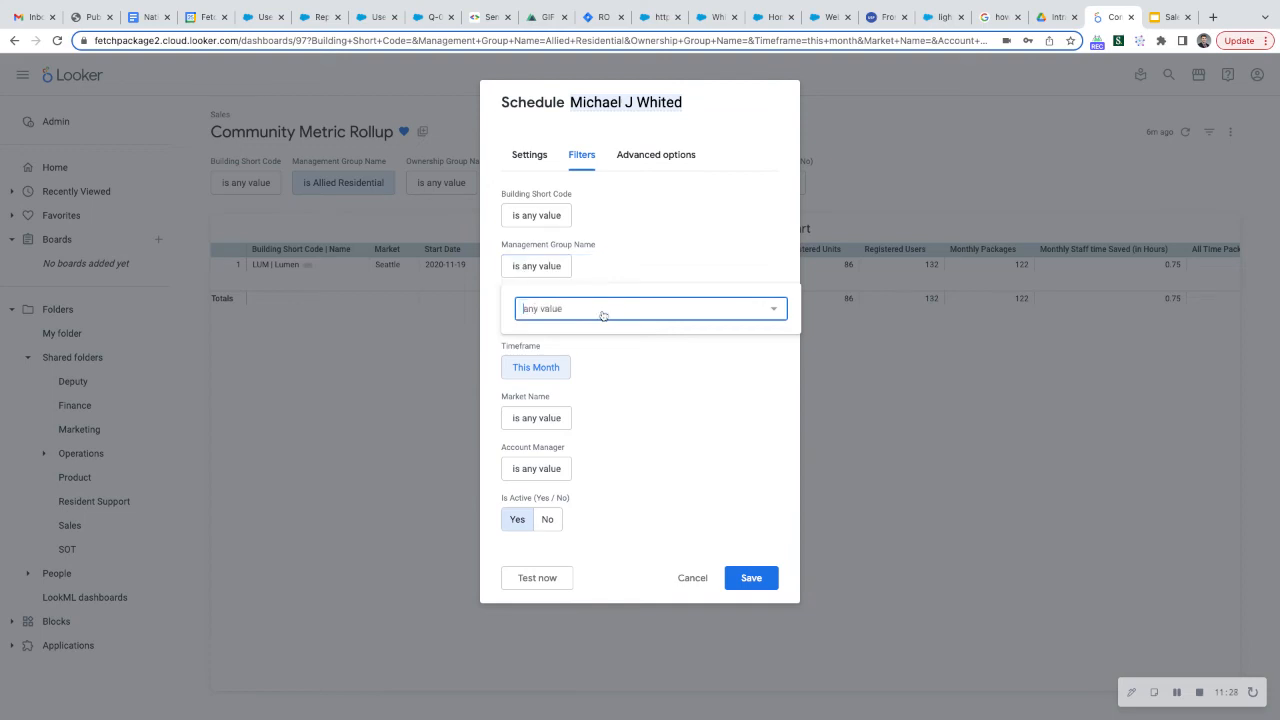
left_click(638, 254)
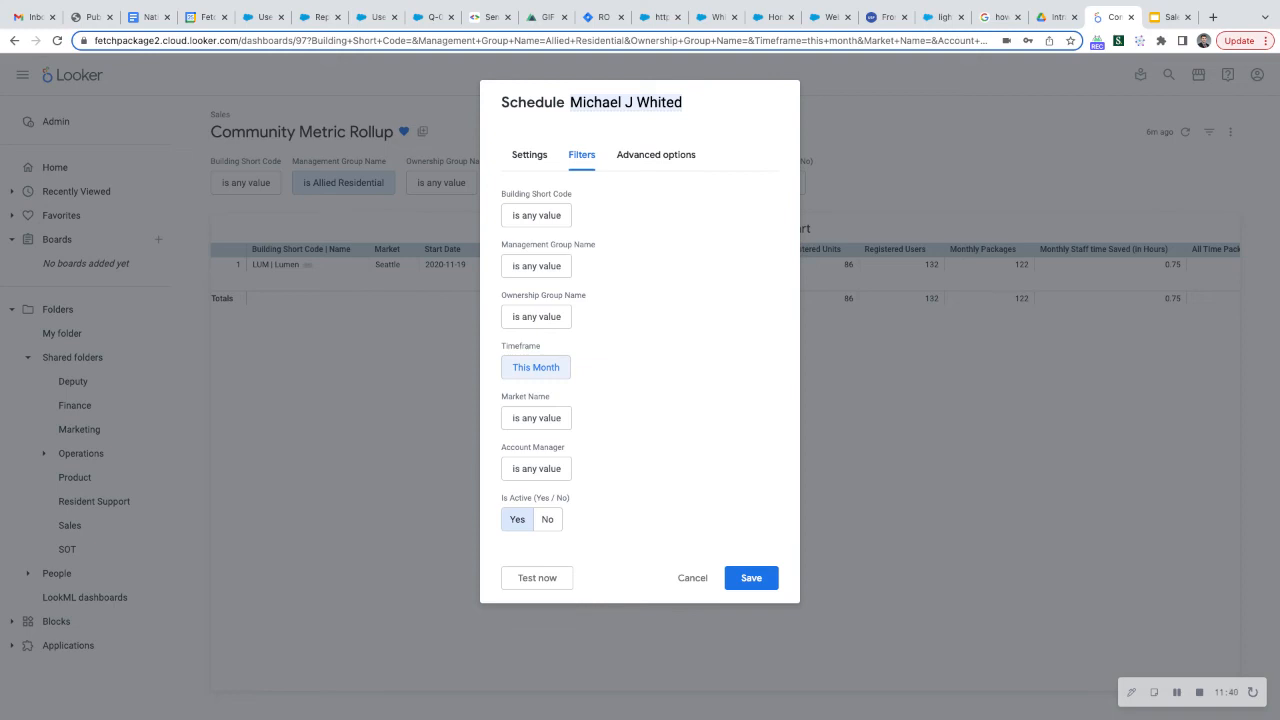
Set the schedule's advanced options to expand tables to show all rows, leaving the custom message empty
left_click(650, 157)
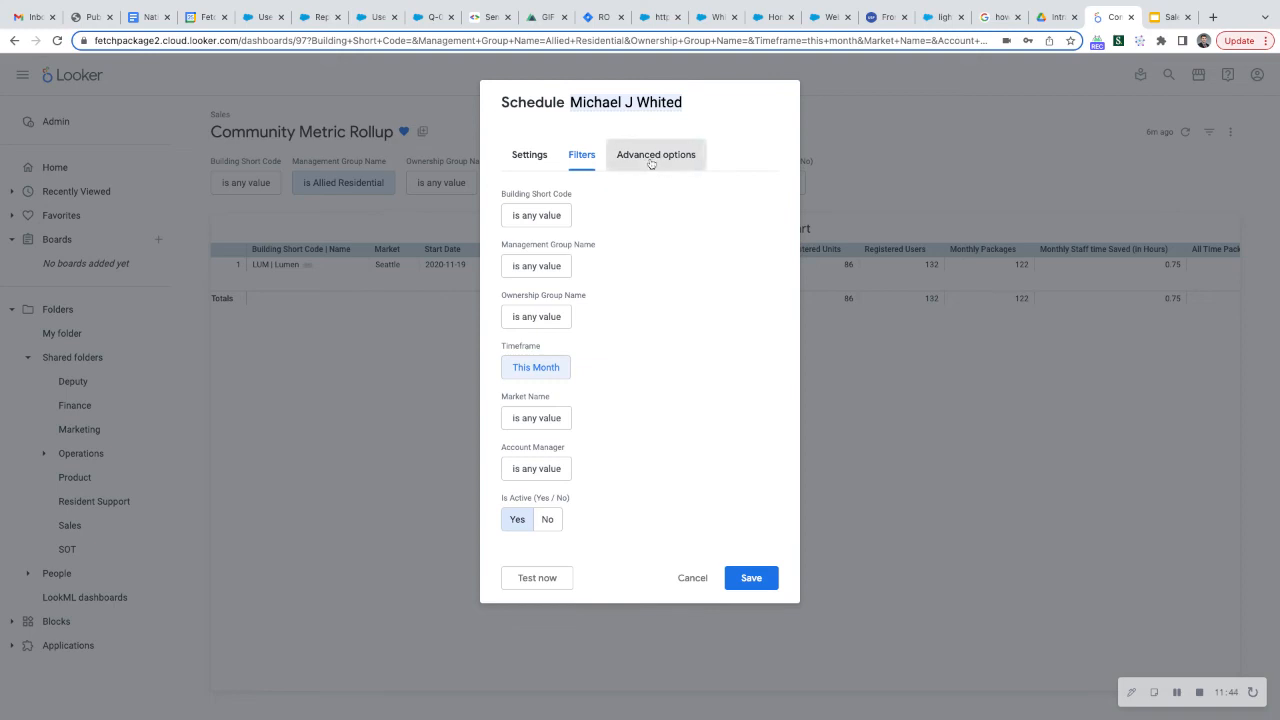
left_click(636, 209)
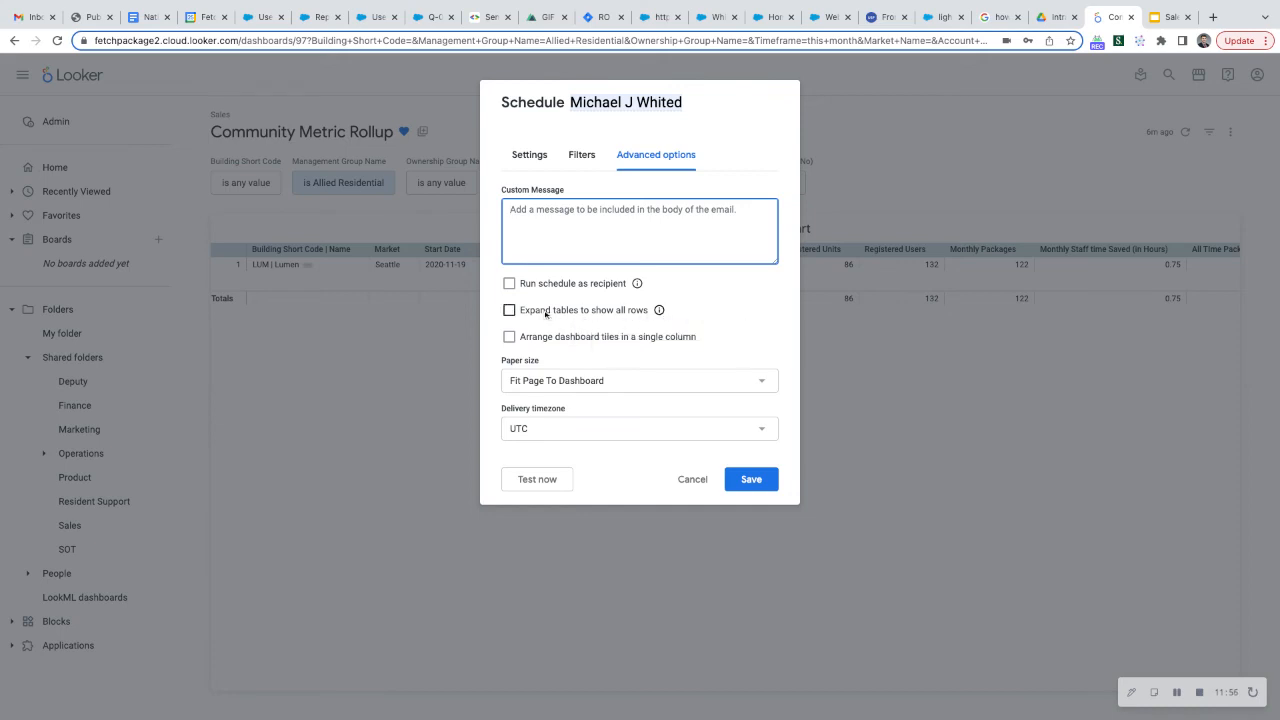
left_click(510, 311)
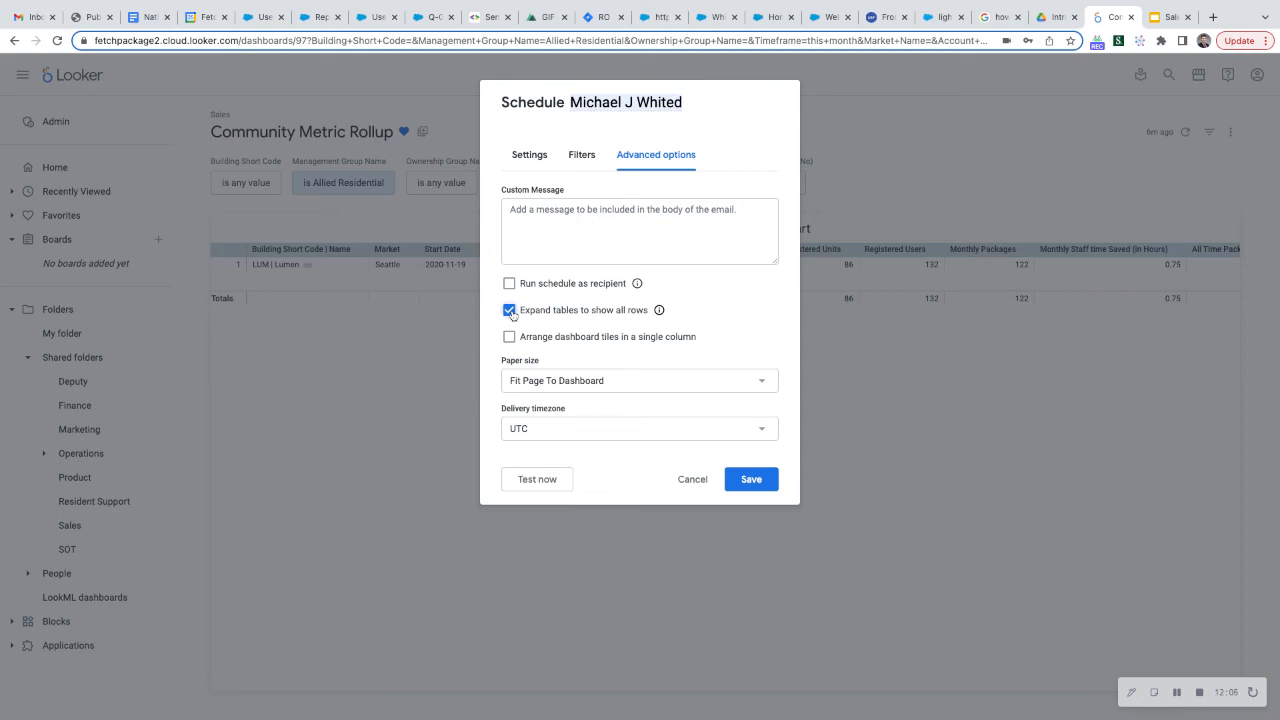
View the schedule's paper size and delivery timezone choices, keeping Fit Page To Dashboard and UTC
left_click(629, 381)
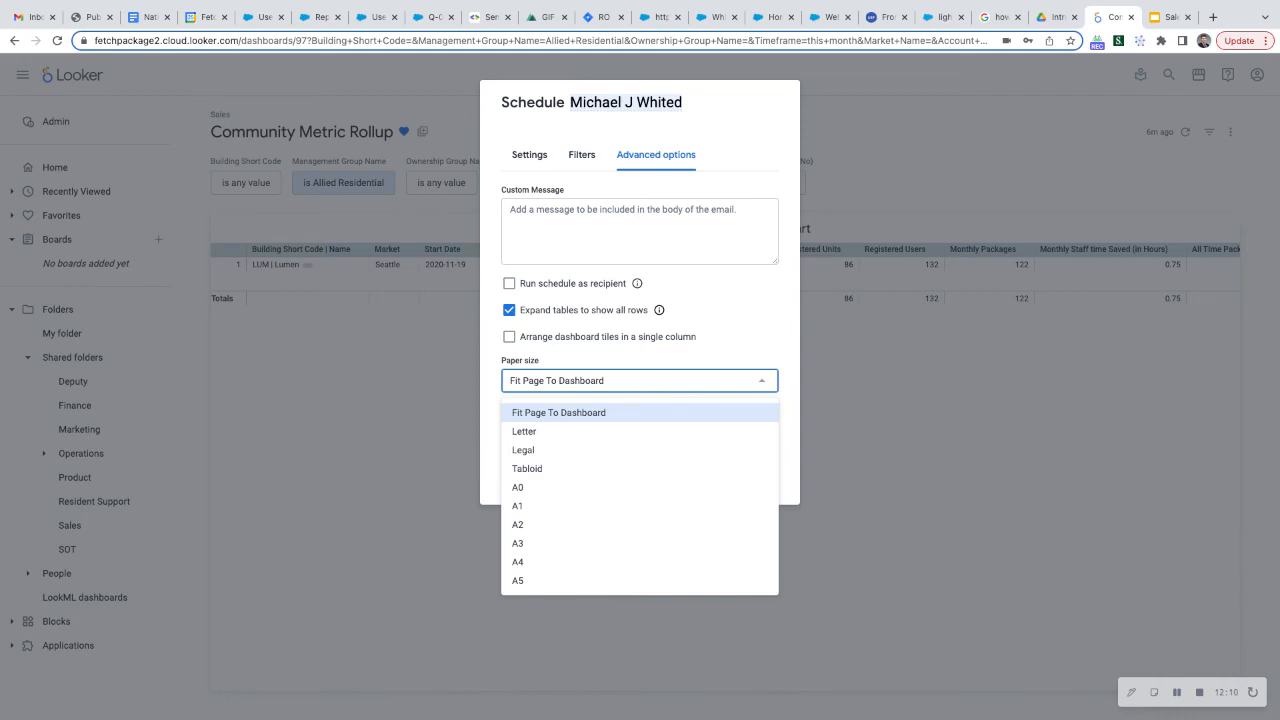
left_click(630, 380)
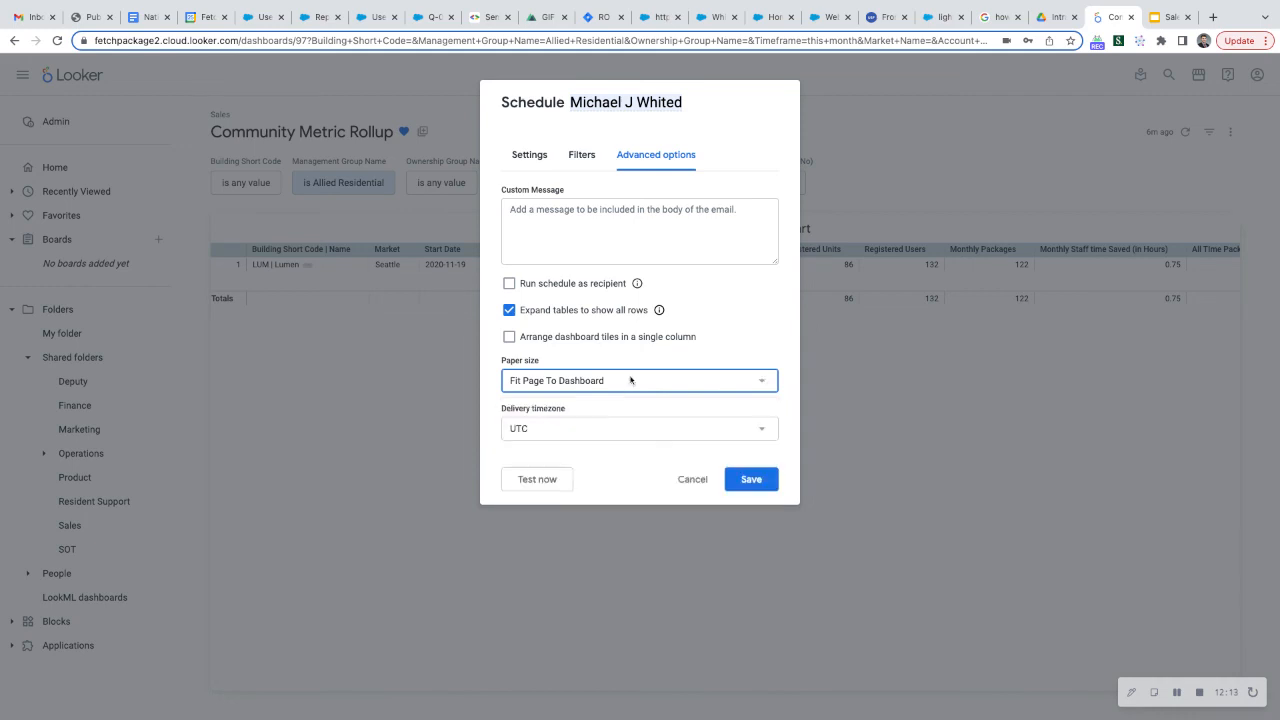
left_click(624, 433)
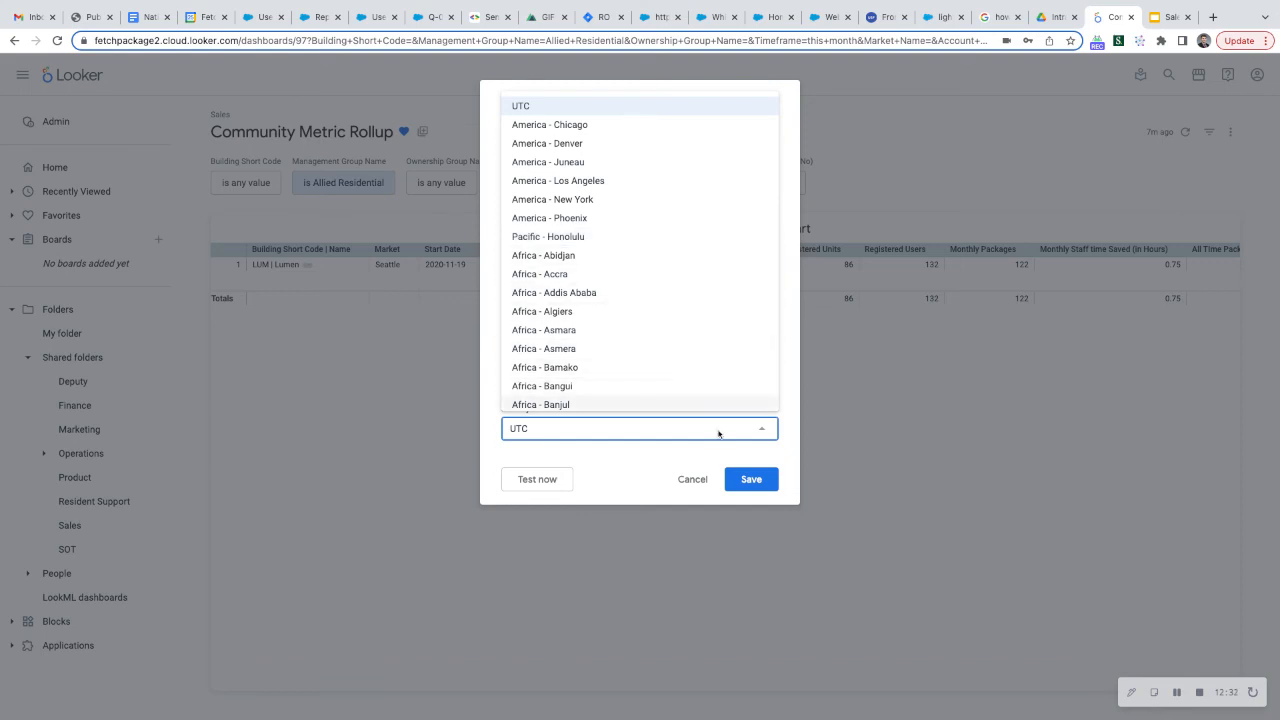
left_click(761, 430)
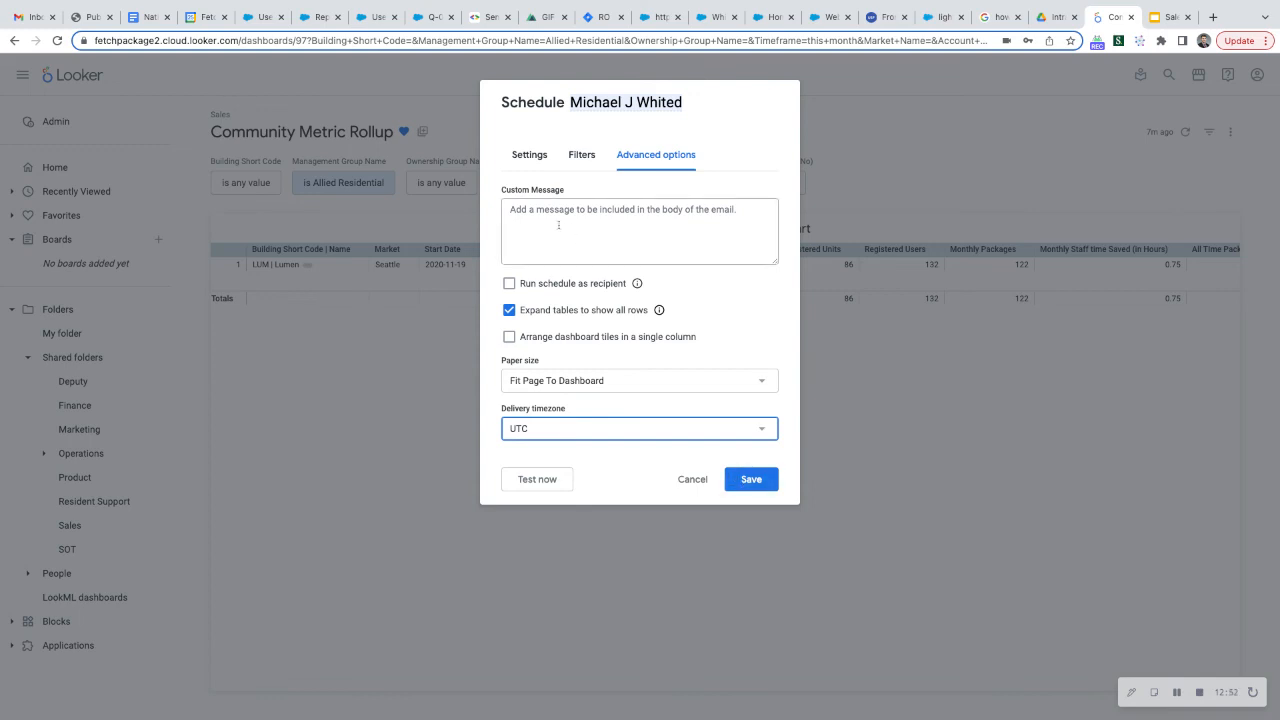
Discard the new delivery schedule without saving and close the dashboard's list of schedules
left_click(529, 155)
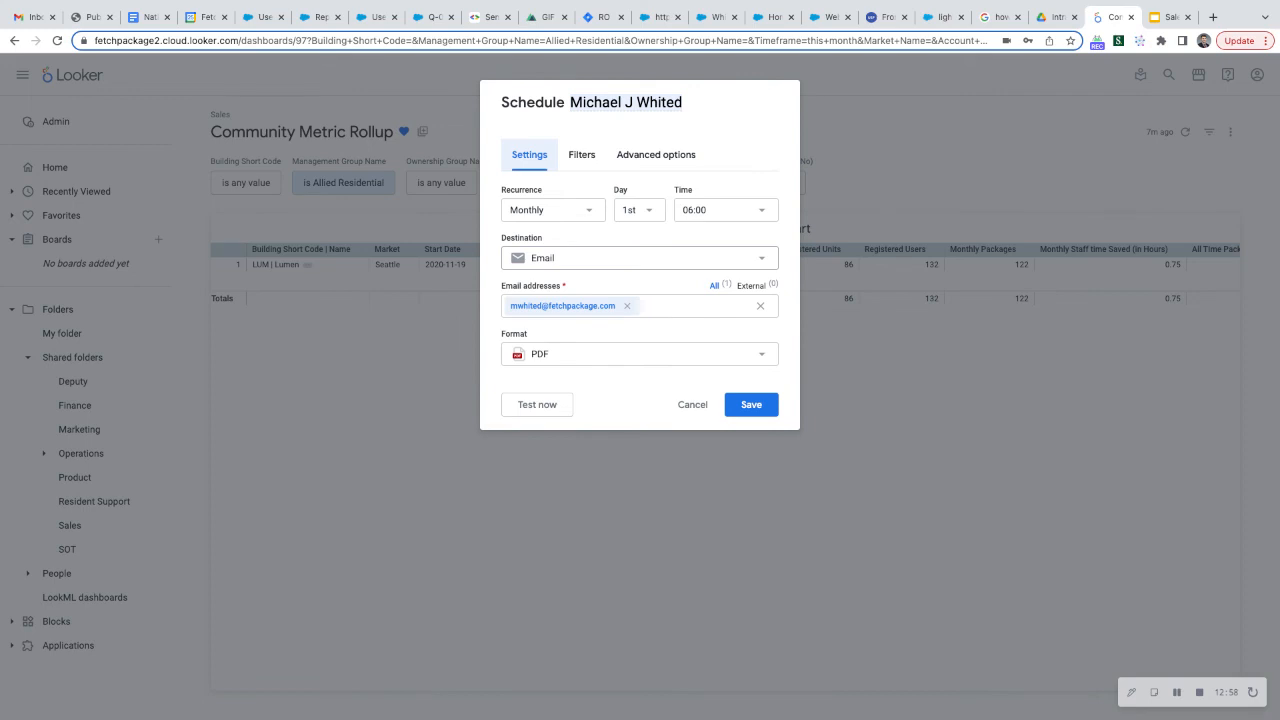
left_click(692, 410)
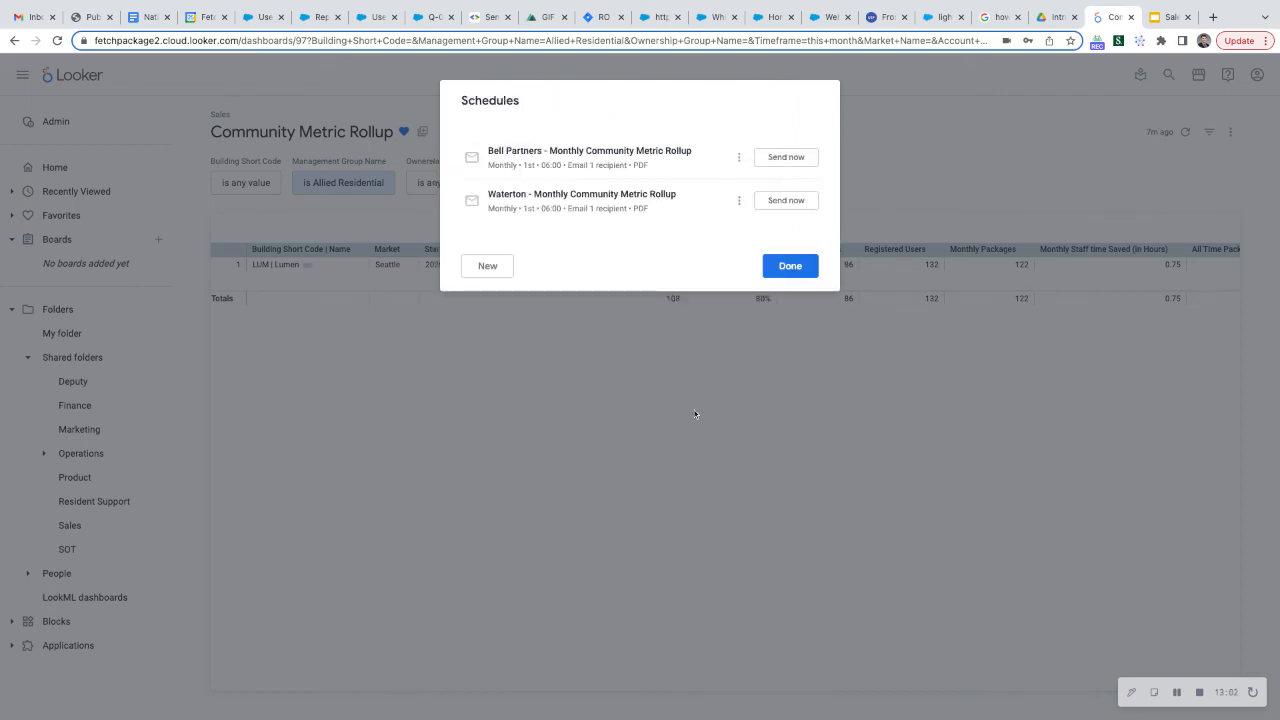
left_click(772, 268)
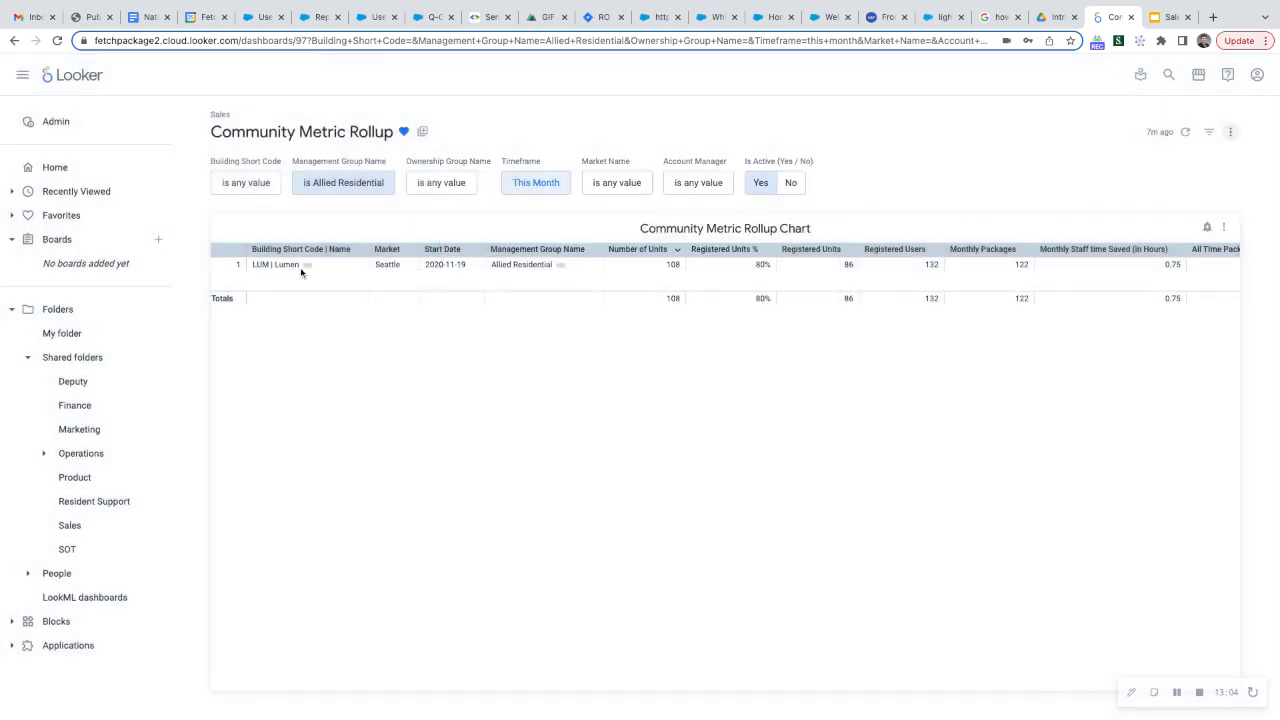
Return to the home page and open the favorite SLA Monthly Overview - Client By Site dashboard
left_click(55, 168)
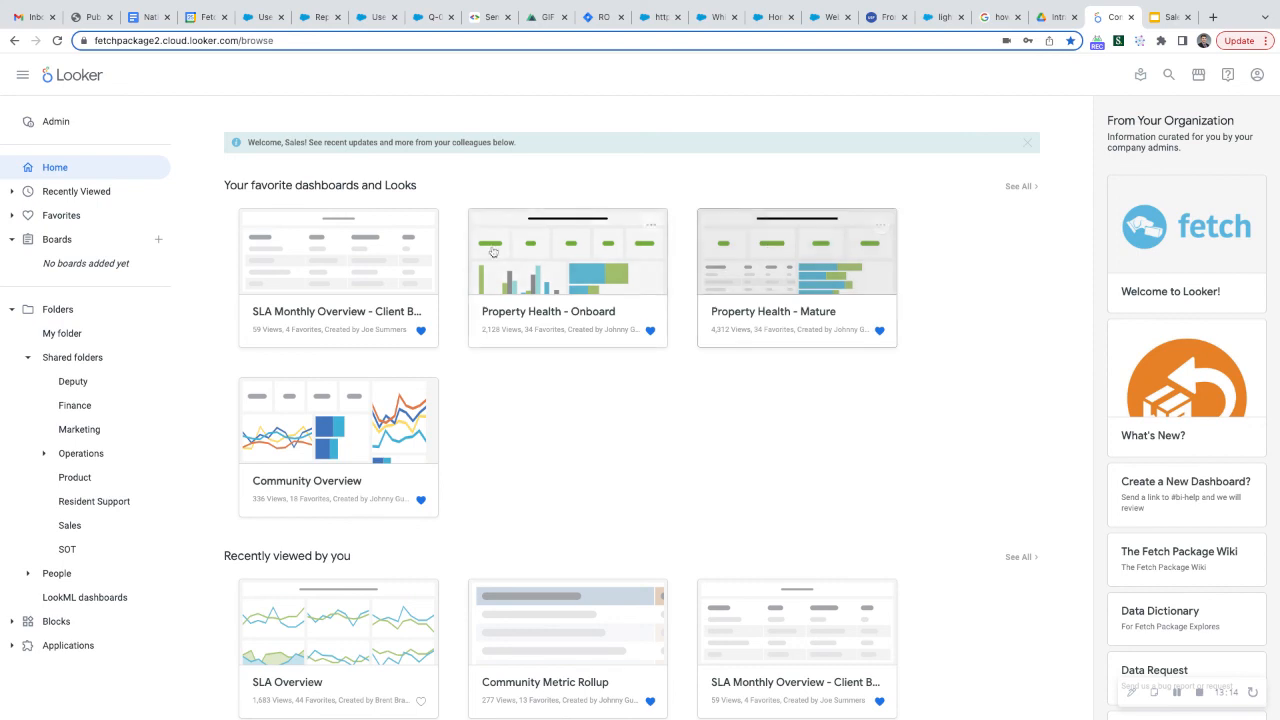
left_click(355, 251)
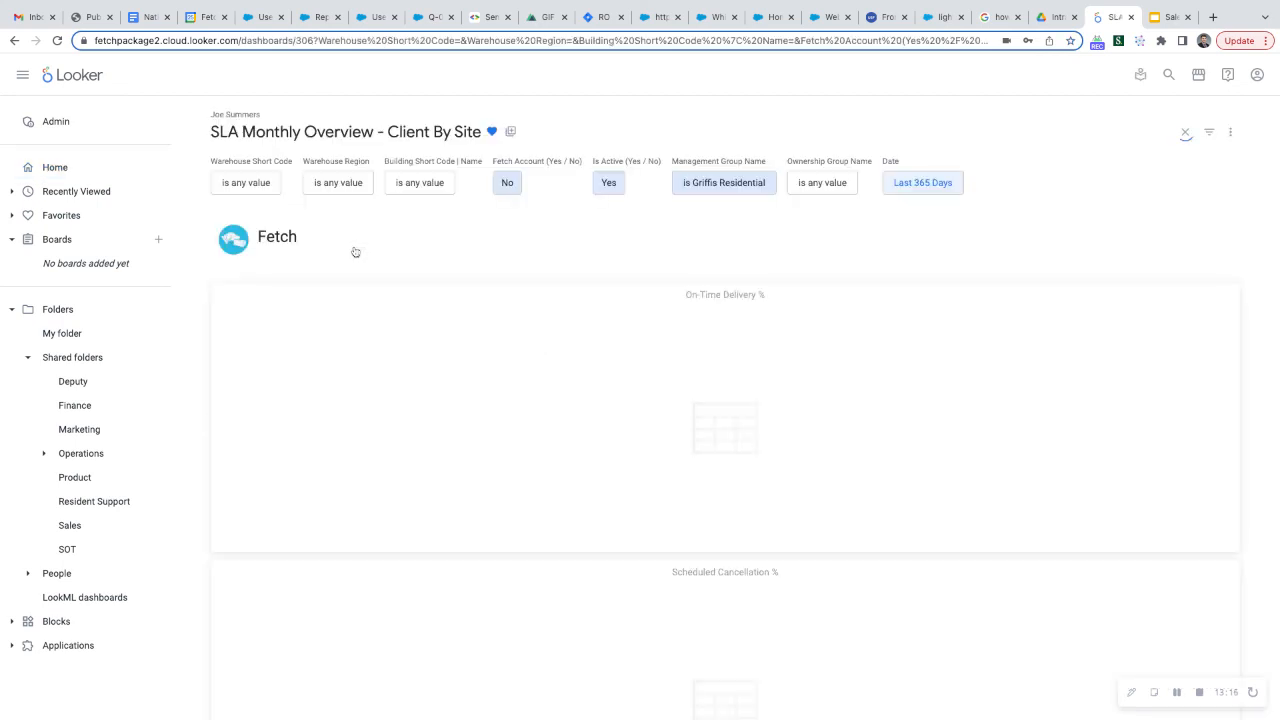